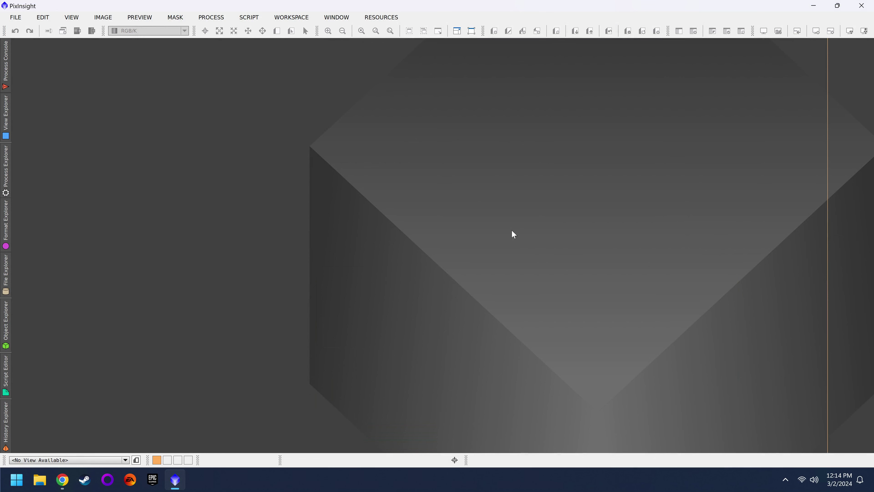
Step: Set the Process Console to auto-hide, then close it completely
{"action": "left_click", "coordinate": [2, 67]}
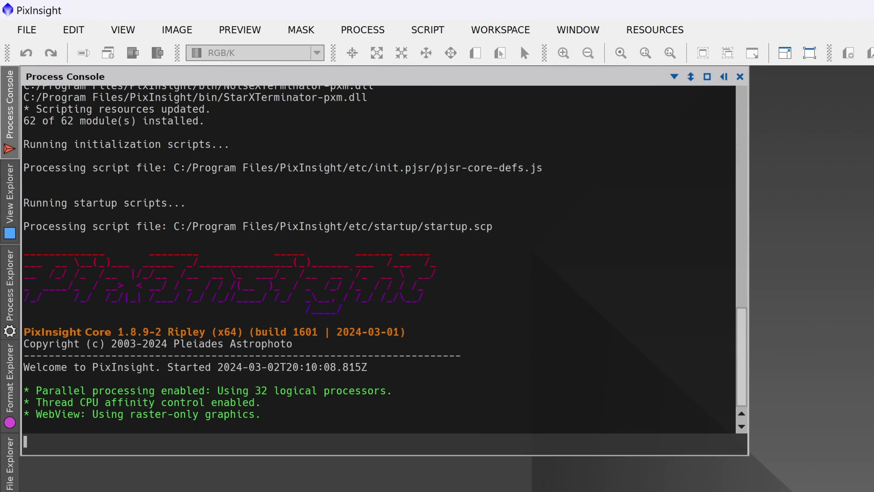
{"action": "left_click", "coordinate": [709, 77]}
{"action": "left_click", "coordinate": [708, 76]}
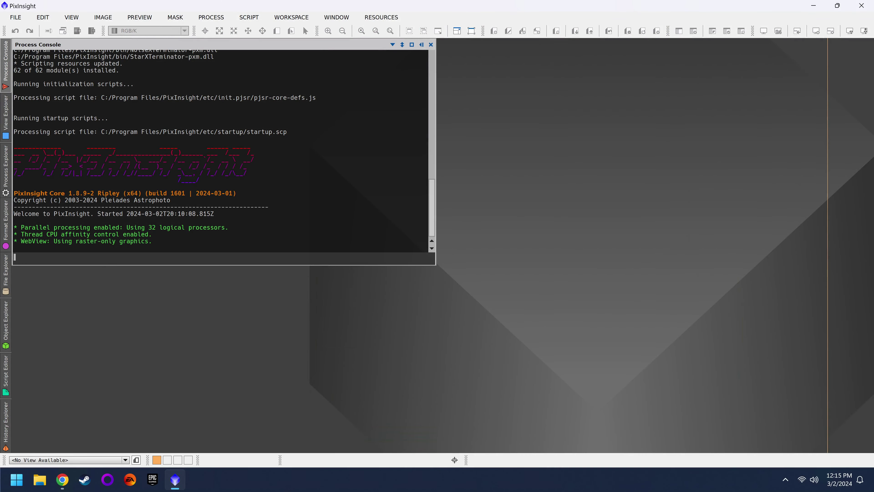
{"action": "mouse_move", "coordinate": [2, 242]}
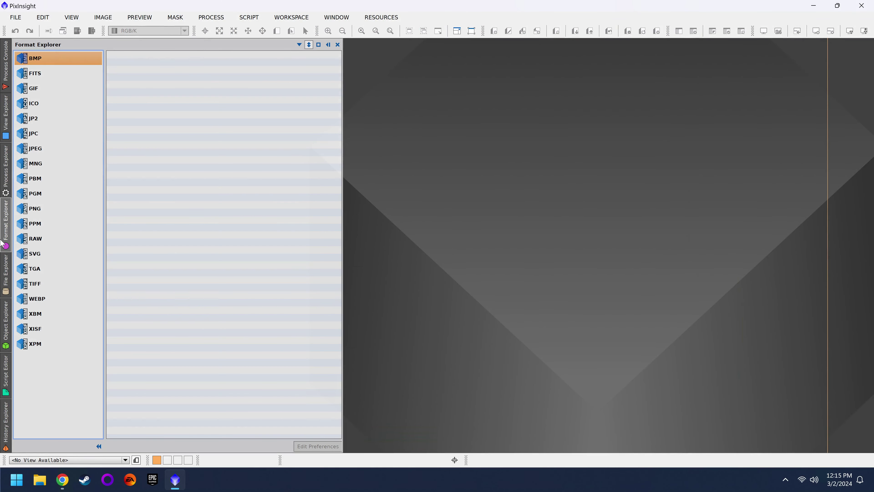
{"action": "mouse_move", "coordinate": [4, 77]}
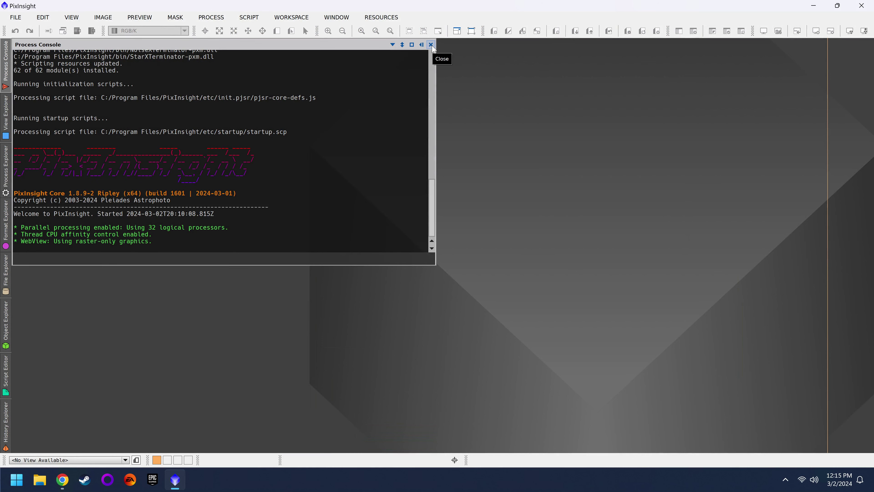
{"action": "left_click", "coordinate": [431, 45]}
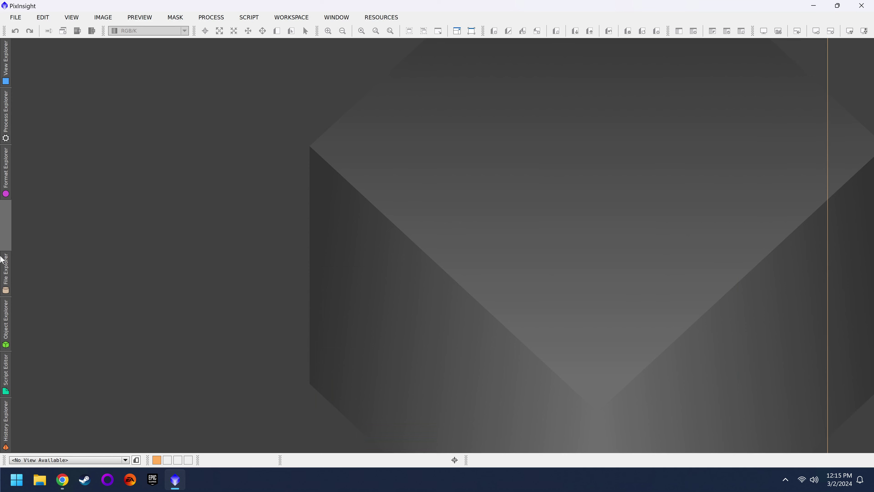
Step: Close File Explorer, then re-add File Explorer and Process Console from the View menu
{"action": "left_click", "coordinate": [5, 270]}
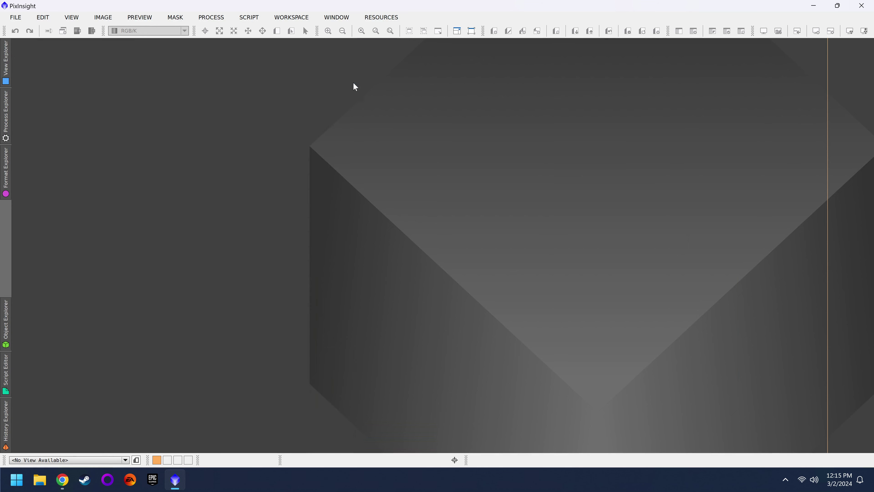
{"action": "left_click", "coordinate": [347, 44]}
{"action": "left_click", "coordinate": [75, 17]}
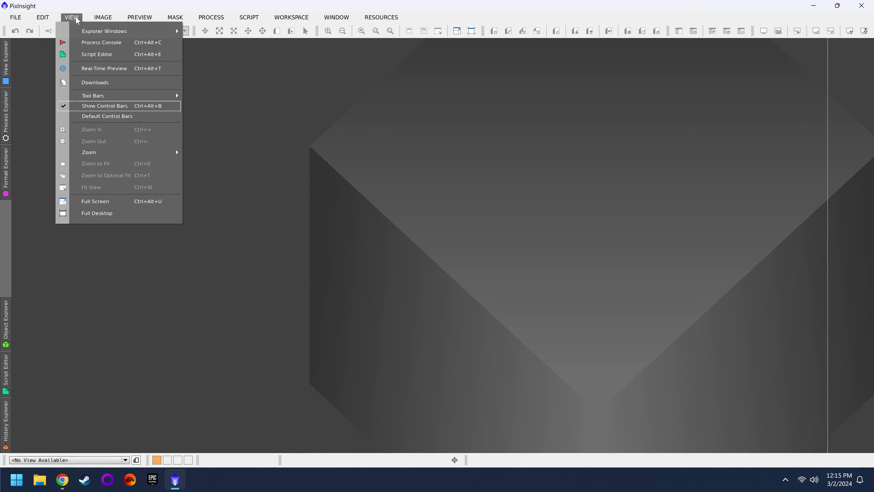
{"action": "mouse_move", "coordinate": [78, 31]}
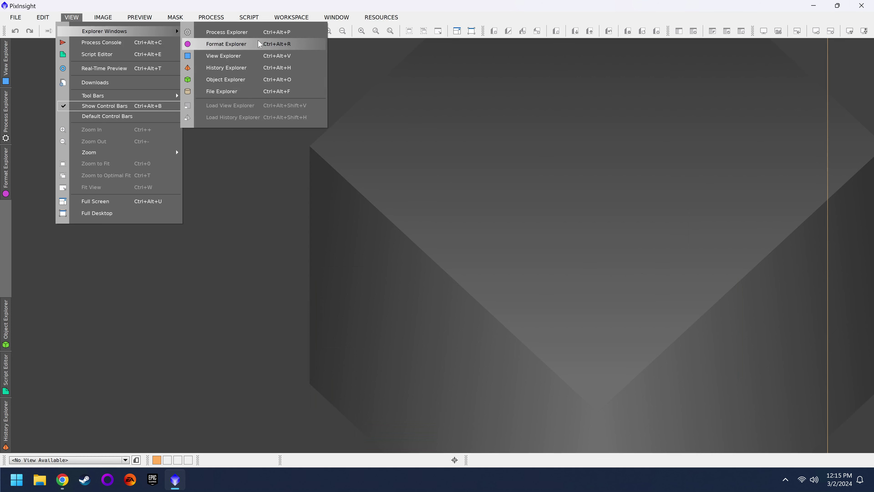
{"action": "left_click", "coordinate": [250, 93]}
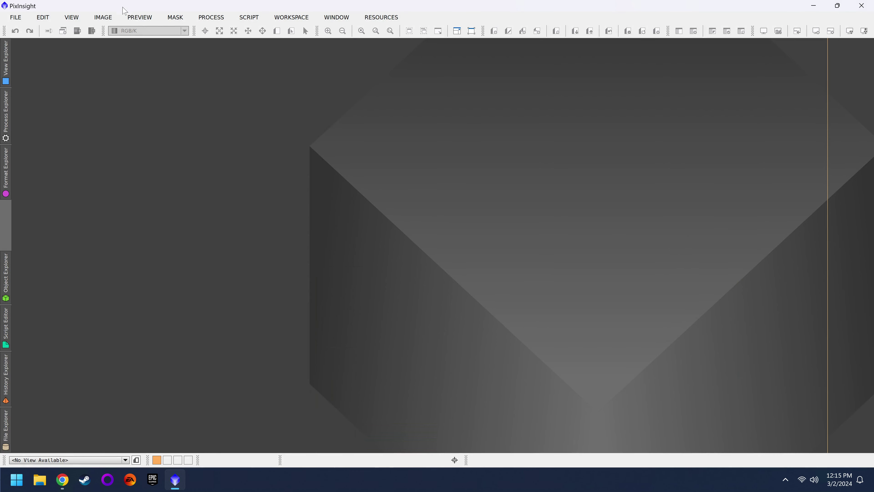
{"action": "left_click", "coordinate": [76, 15]}
{"action": "left_click", "coordinate": [111, 43]}
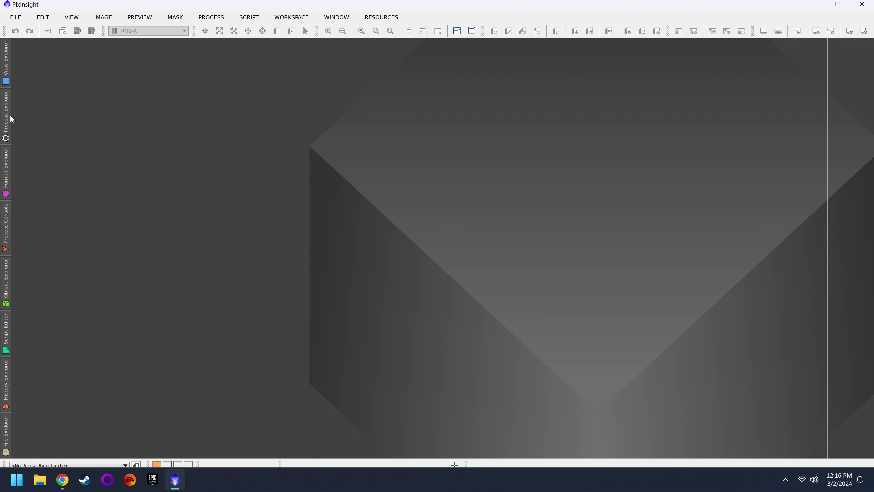
Step: Search processes for 'chann', open ChannelCombination and move its window into the workspace
{"action": "left_click", "coordinate": [3, 118]}
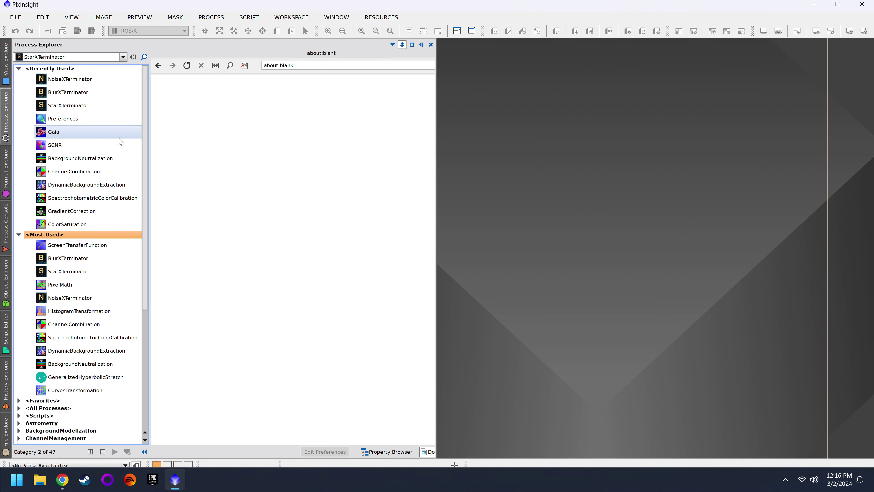
{"action": "double_click", "coordinate": [66, 57]}
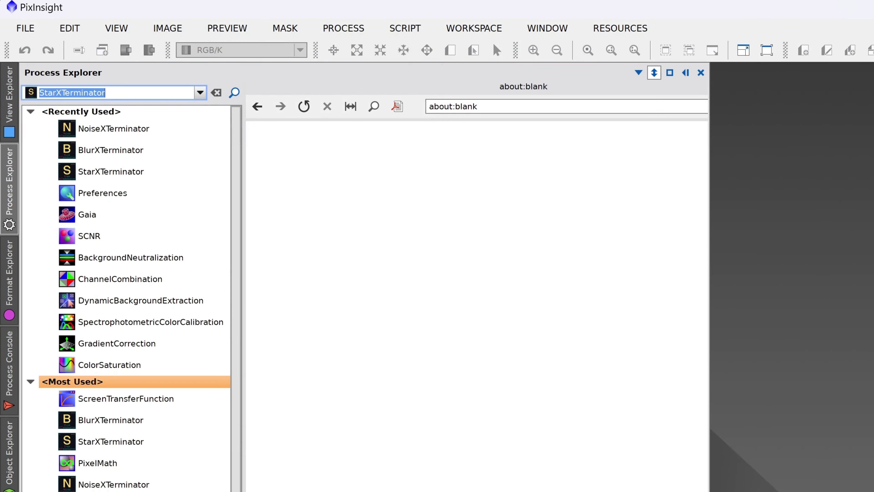
{"action": "key", "text": "BackSpace"}
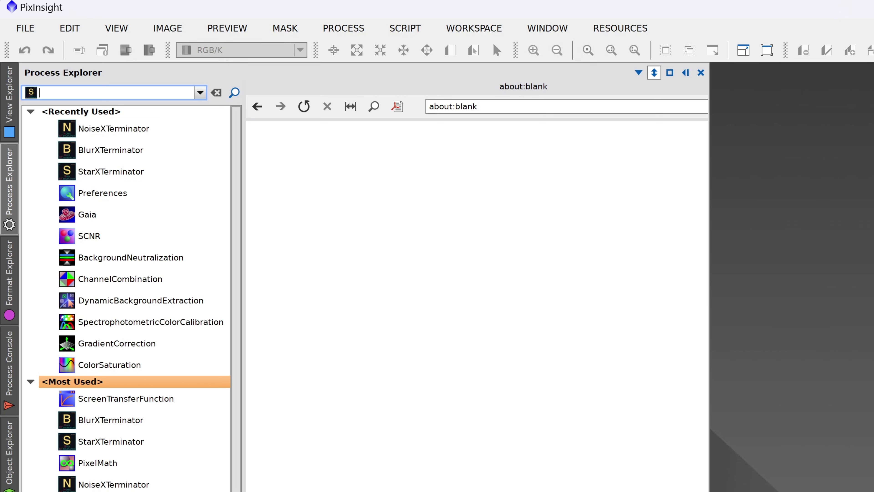
{"action": "type", "text": "chann"}
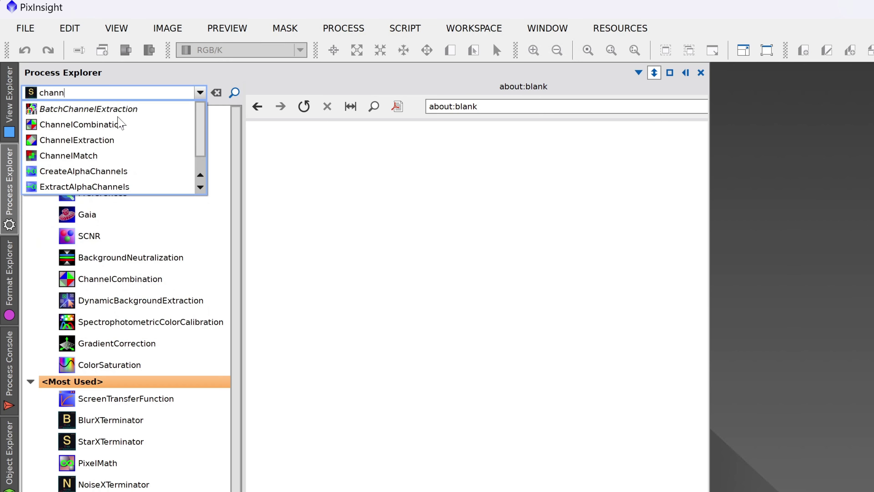
{"action": "scroll", "coordinate": [121, 172], "scroll_direction": "down", "scroll_amount": 1}
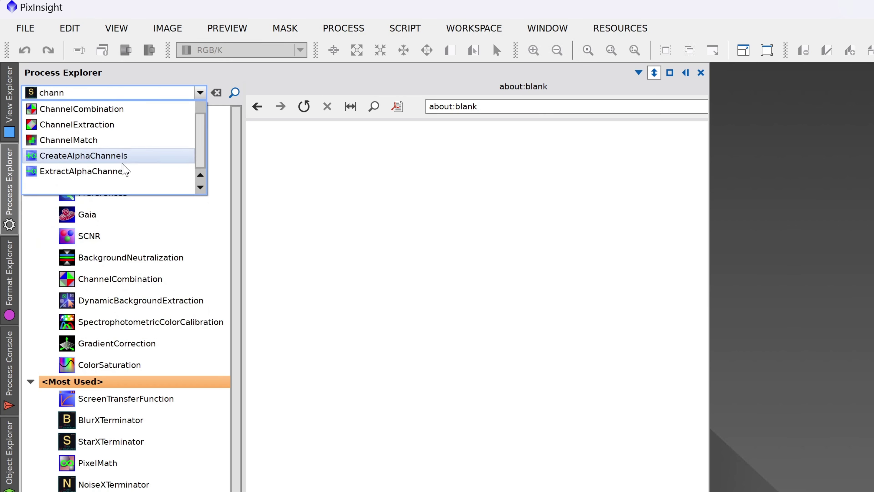
{"action": "scroll", "coordinate": [121, 172], "scroll_direction": "up", "scroll_amount": 1}
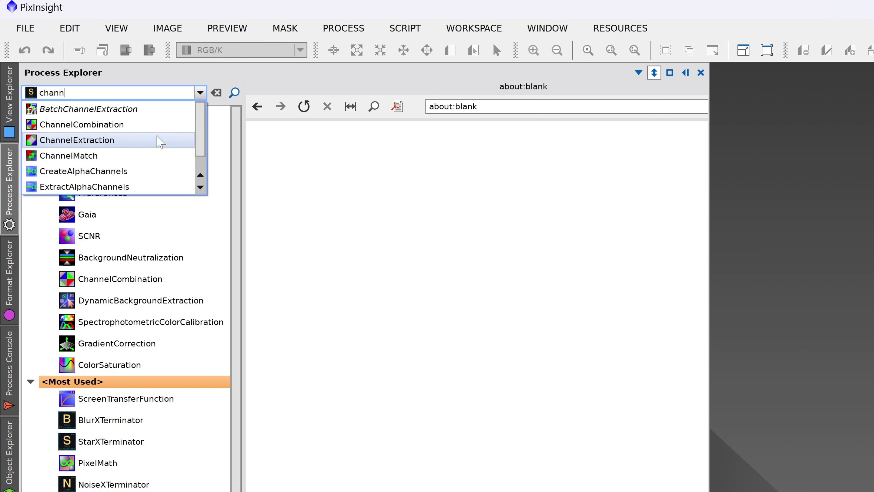
{"action": "left_click", "coordinate": [147, 127]}
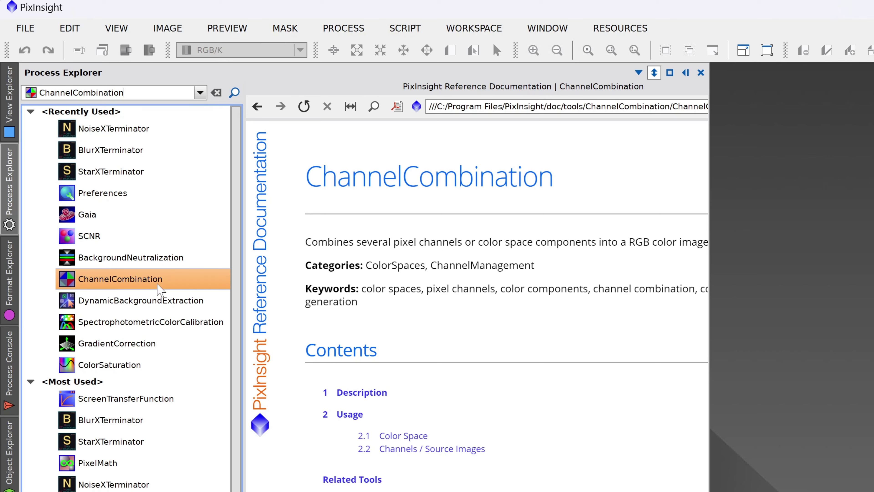
{"action": "double_click", "coordinate": [103, 284]}
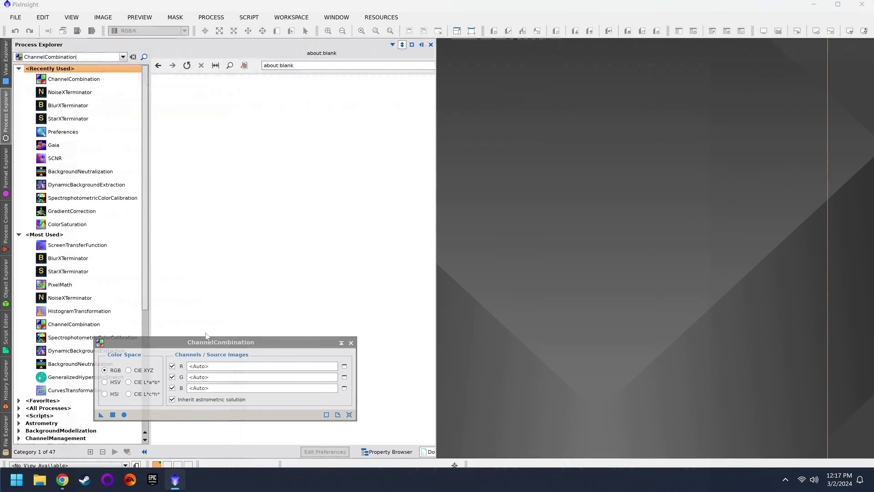
{"action": "left_click_drag", "start_coordinate": [206, 336], "coordinate": [654, 193]}
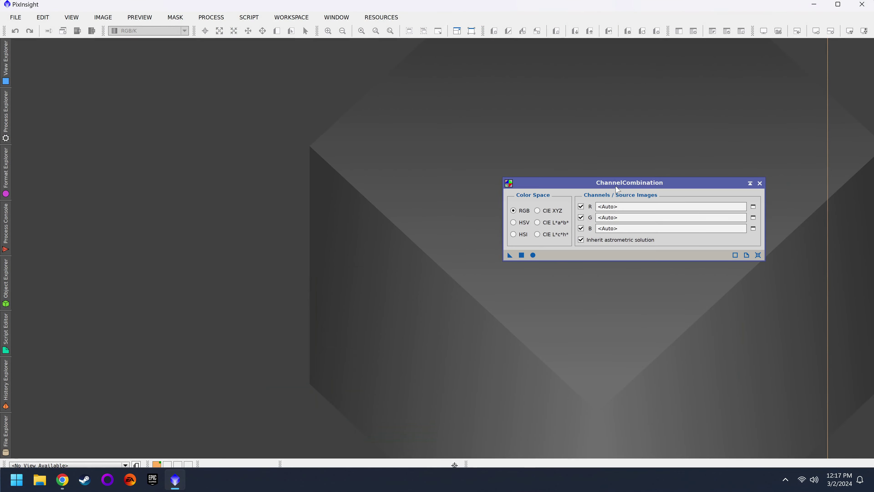
Step: Search processes for 'create' and view the CreateHDRImage documentation
{"action": "left_click", "coordinate": [4, 133]}
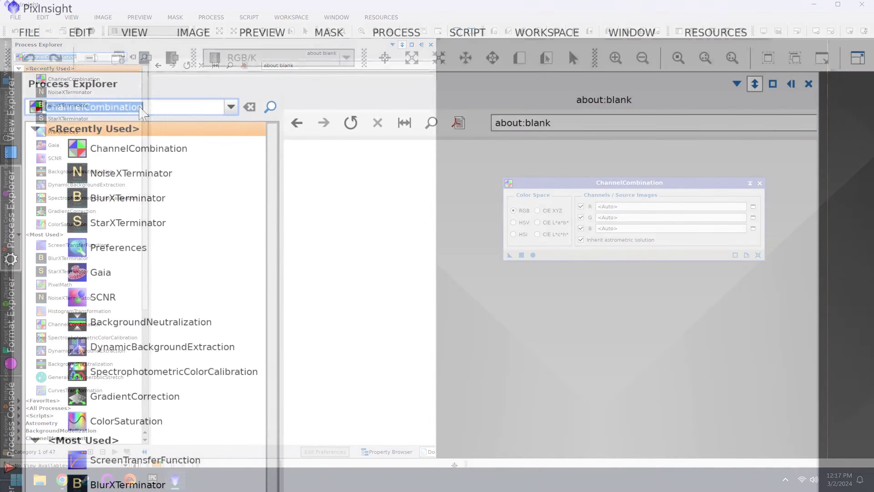
{"action": "type", "text": "create"}
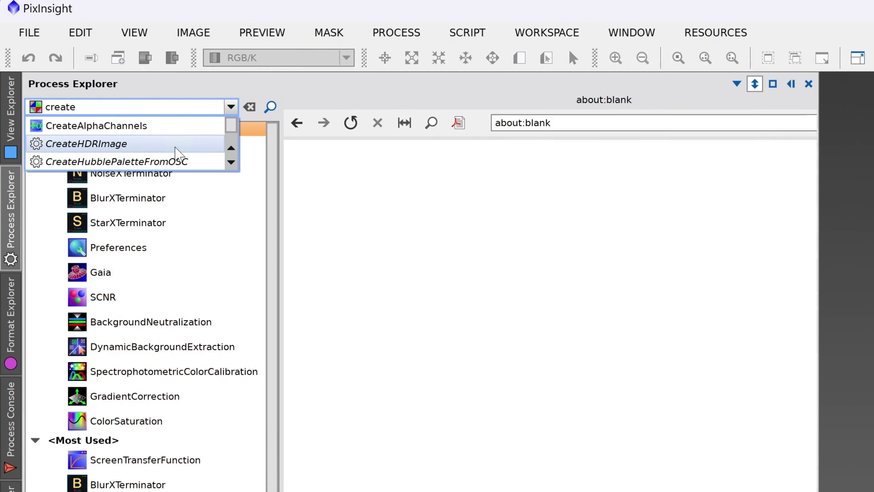
{"action": "left_click", "coordinate": [141, 144]}
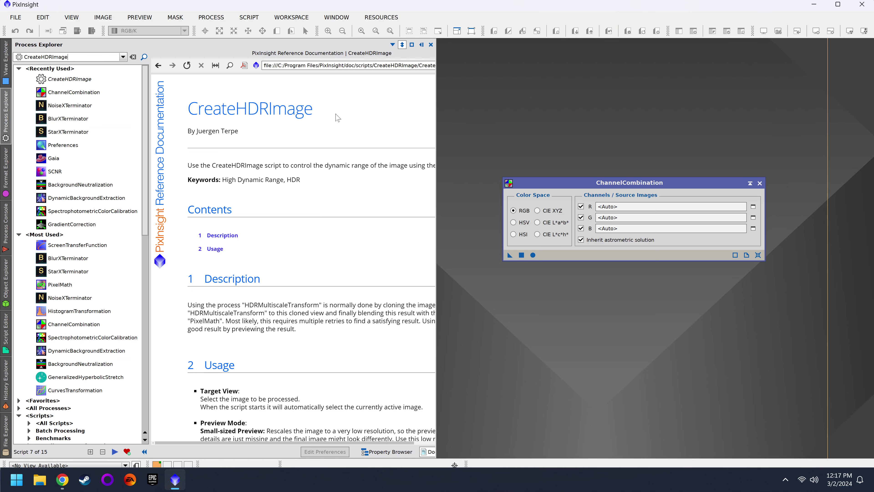
{"action": "scroll", "coordinate": [272, 273], "scroll_direction": "down", "scroll_amount": 3}
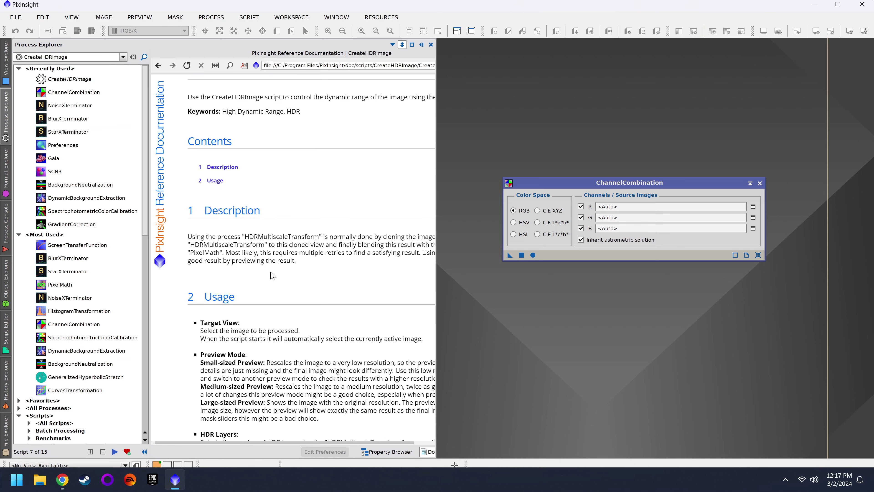
Step: Read the SCNR, StarXTerminator and BlurXTerminator docs, scrolling through BlurXTerminator's description
{"action": "left_click", "coordinate": [94, 172]}
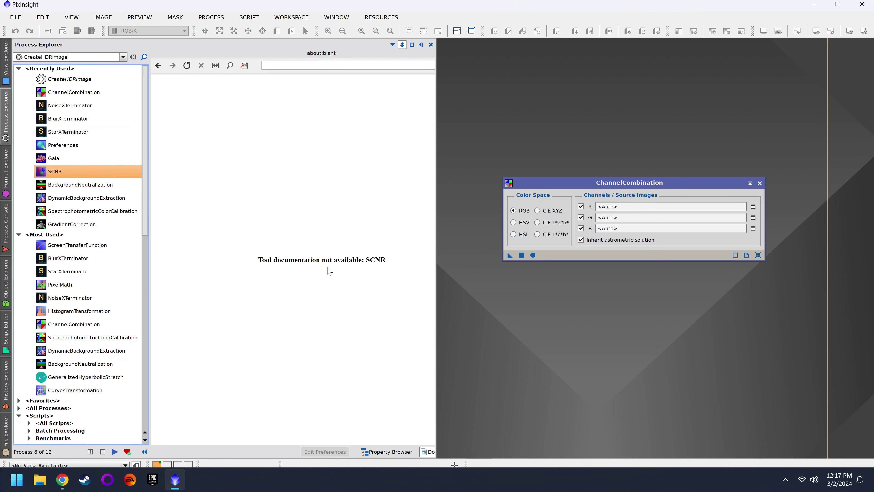
{"action": "left_click", "coordinate": [86, 132]}
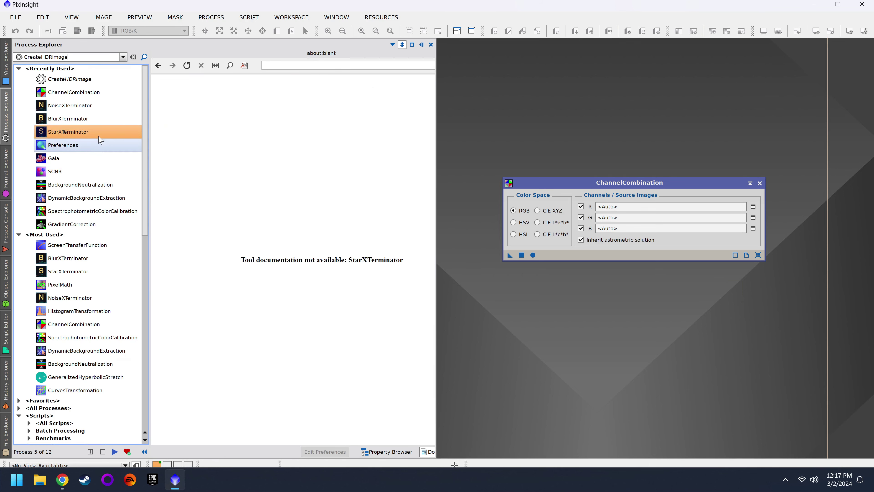
{"action": "left_click", "coordinate": [94, 119]}
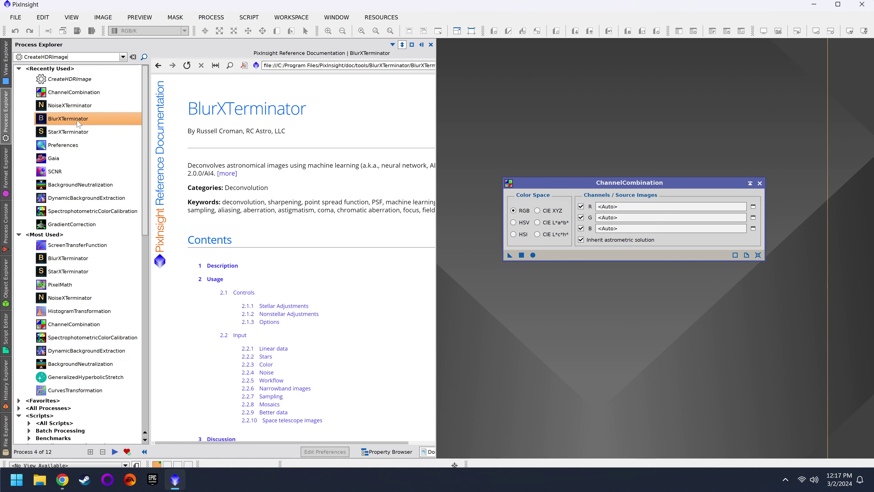
{"action": "scroll", "coordinate": [322, 265], "scroll_direction": "down", "scroll_amount": 3}
{"action": "scroll", "coordinate": [322, 265], "scroll_direction": "down", "scroll_amount": 10}
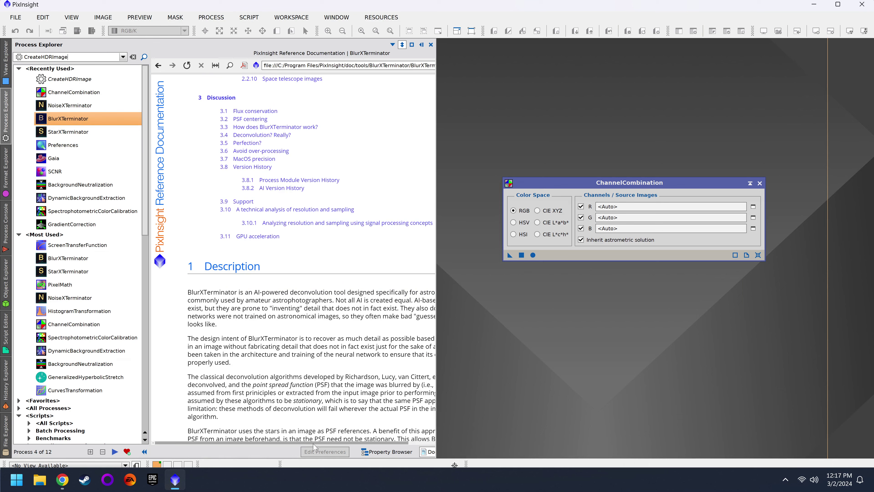
{"action": "scroll", "coordinate": [314, 444], "scroll_direction": "right", "scroll_amount": 3}
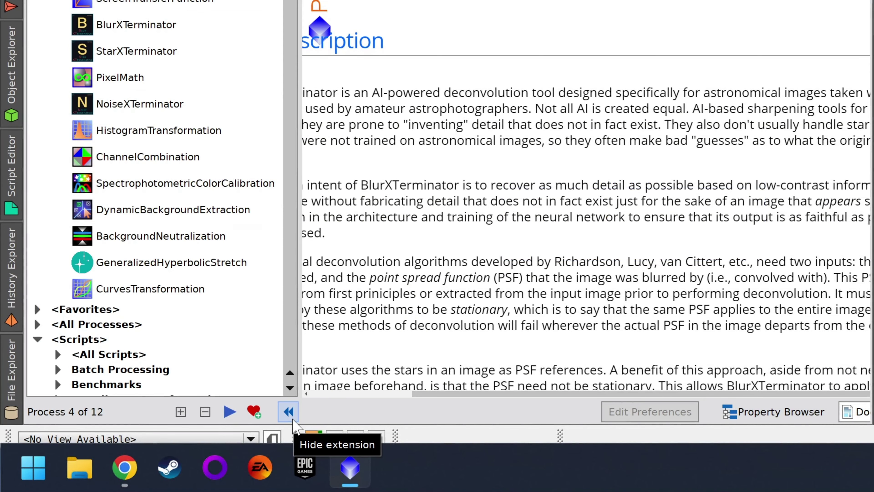
Step: Collapse the Most Used group, close ChannelCombination, and bring Process Explorer back up
{"action": "left_click", "coordinate": [292, 419]}
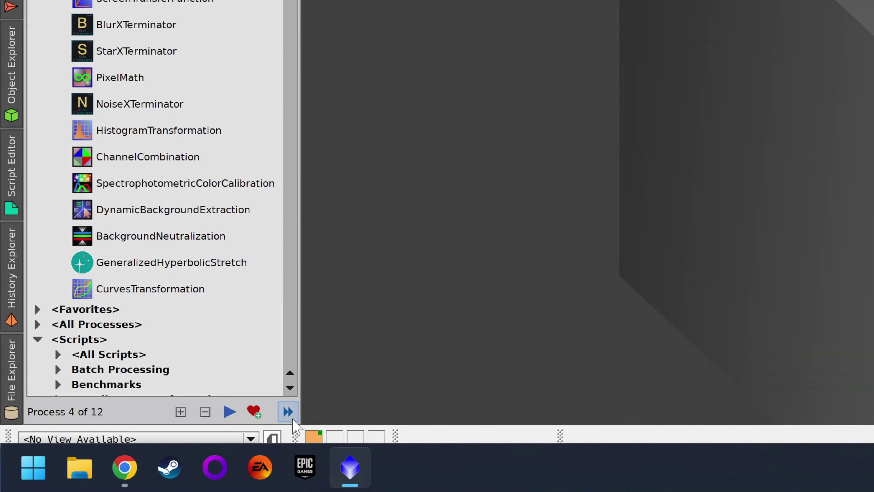
{"action": "left_click", "coordinate": [289, 412]}
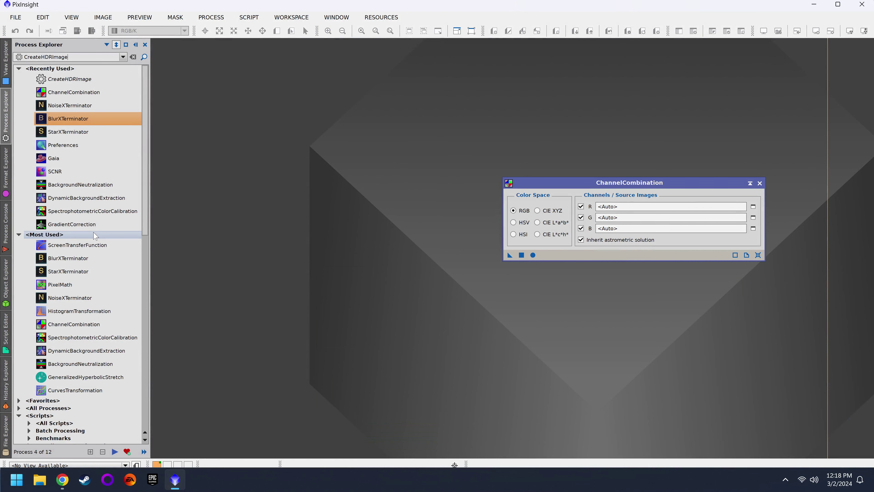
{"action": "left_click", "coordinate": [95, 235]}
{"action": "left_click", "coordinate": [760, 182]}
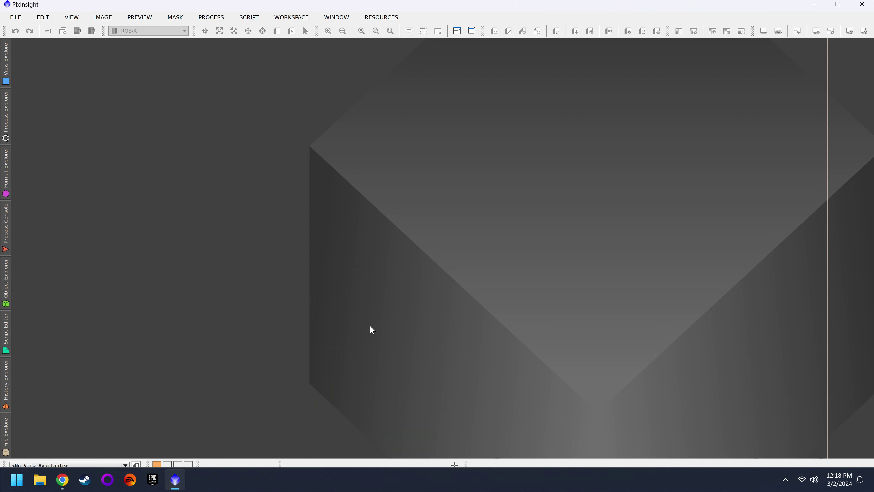
{"action": "left_click", "coordinate": [3, 103]}
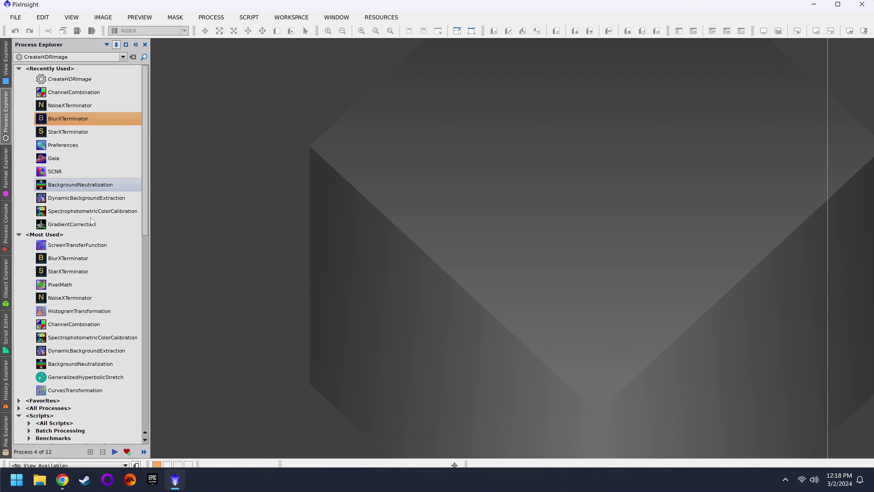
Step: Open BlurXTerminator, StarXTerminator, NoiseXTerminator, SCNR, BackgroundNeutralization, DynamicBackgroundExtraction, GradientCorrection and SpectrophotometricColorCalibration
{"action": "double_click", "coordinate": [69, 119]}
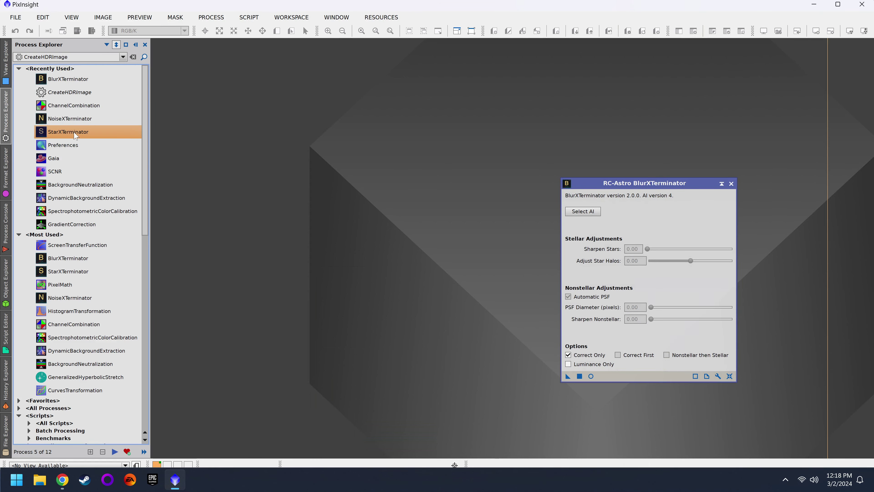
{"action": "double_click", "coordinate": [63, 129]}
{"action": "double_click", "coordinate": [63, 130]}
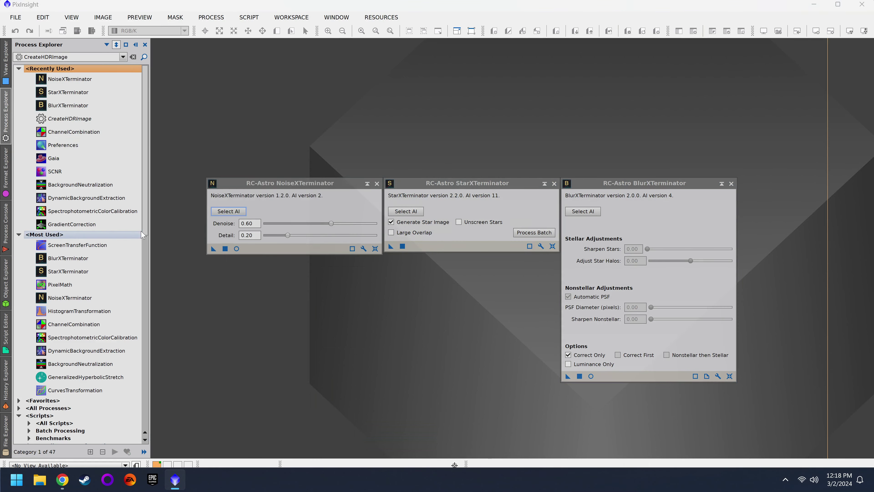
{"action": "left_click_drag", "start_coordinate": [69, 171], "coordinate": [110, 190]}
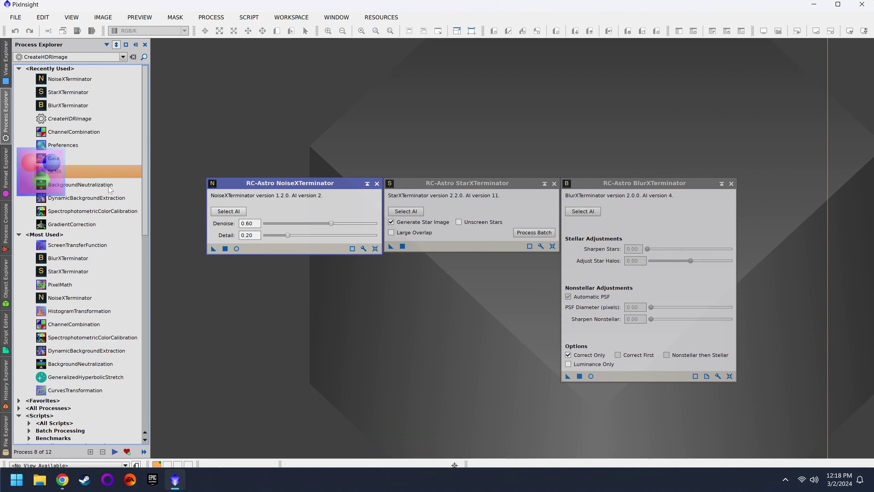
{"action": "double_click", "coordinate": [79, 185]}
{"action": "double_click", "coordinate": [79, 202]}
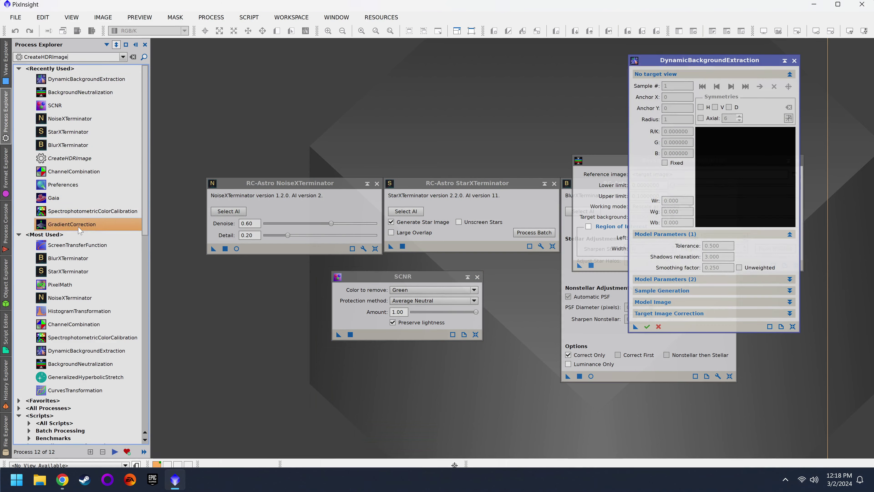
{"action": "double_click", "coordinate": [78, 225]}
{"action": "double_click", "coordinate": [76, 224]}
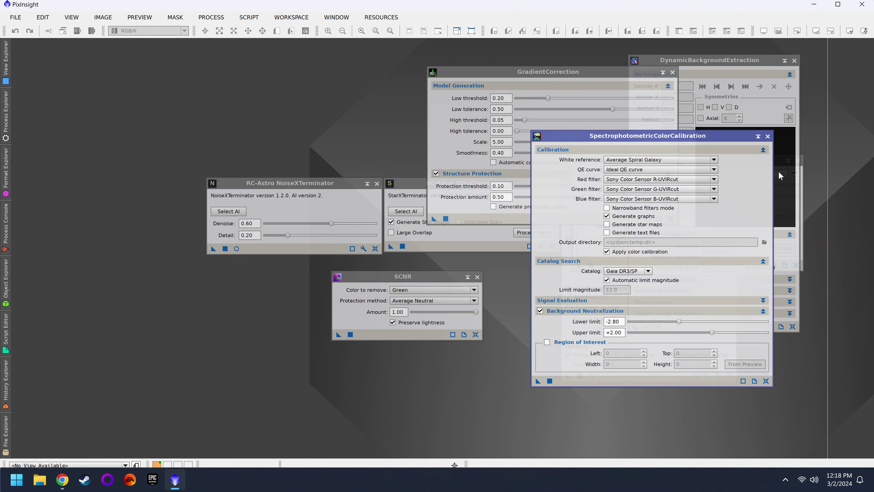
Step: Shade the SPCC, GradientCorrection, DBE, StarXTerminator, NoiseXTerminator and SCNR windows, moving NoiseXTerminator top right
{"action": "left_click", "coordinate": [759, 137]}
{"action": "left_click", "coordinate": [662, 72]}
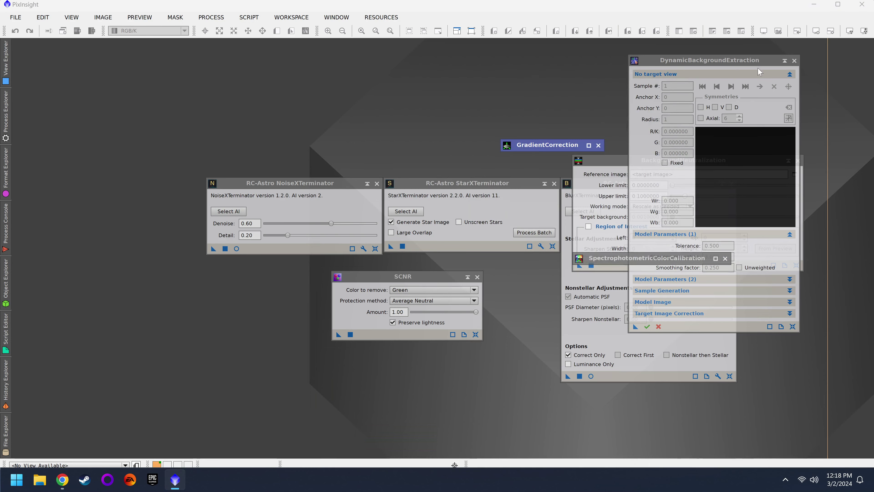
{"action": "left_click", "coordinate": [784, 61]}
{"action": "left_click", "coordinate": [558, 182]}
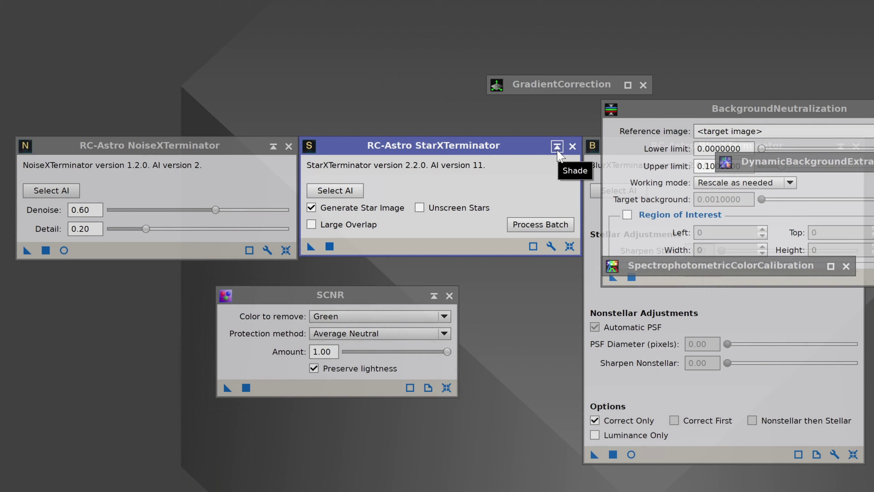
{"action": "left_click", "coordinate": [558, 148]}
{"action": "left_click", "coordinate": [273, 146]}
{"action": "left_click", "coordinate": [434, 295]}
{"action": "left_click", "coordinate": [436, 296]}
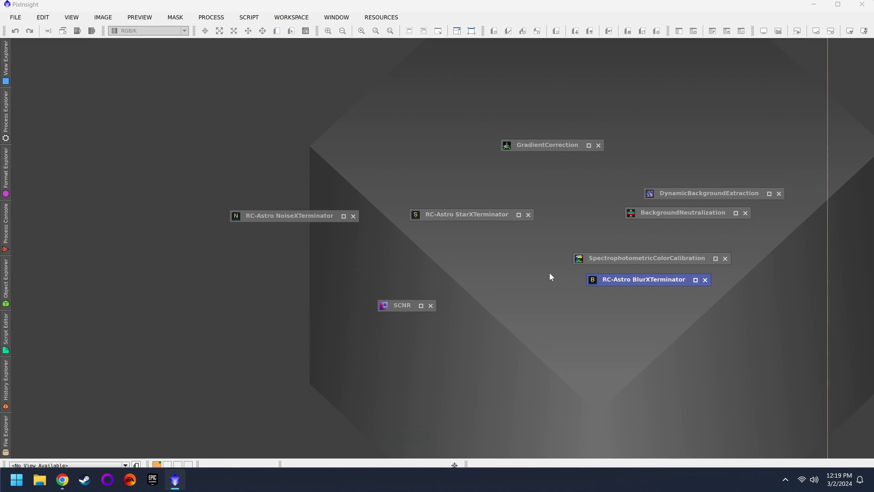
{"action": "left_click_drag", "start_coordinate": [299, 215], "coordinate": [802, 104]}
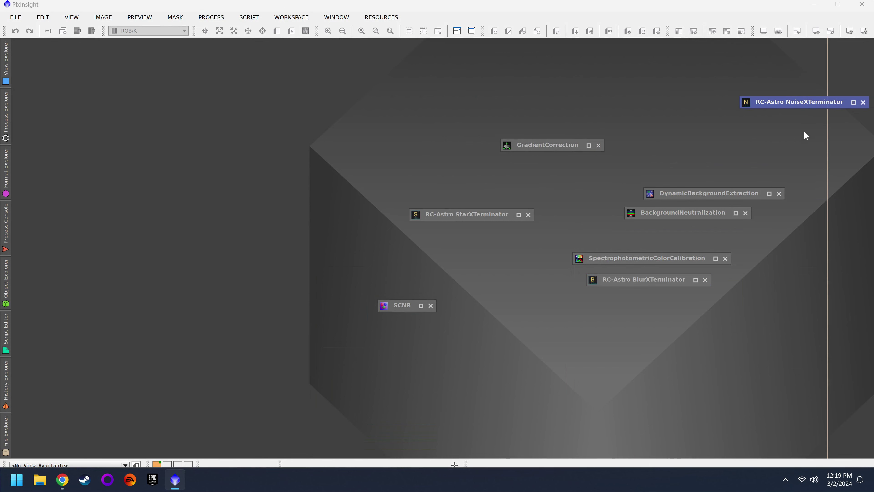
Step: Open ChannelCombination, shade it and park it in the top-right corner
{"action": "left_click", "coordinate": [6, 138]}
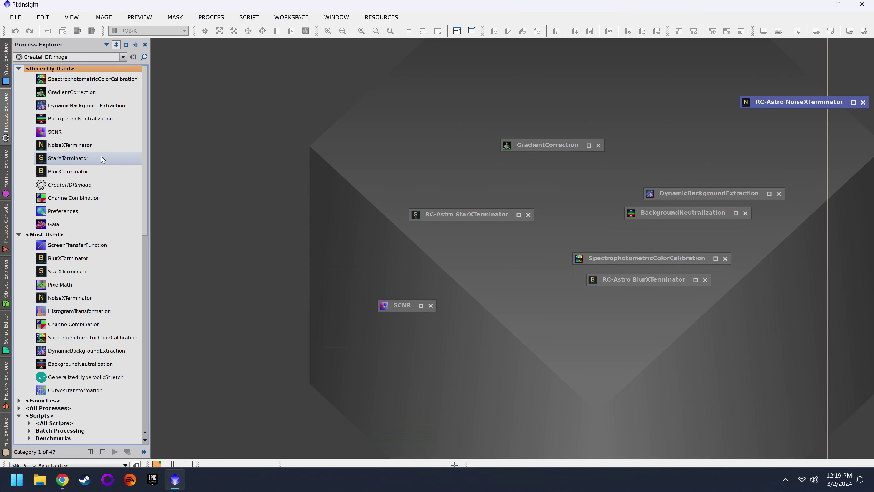
{"action": "double_click", "coordinate": [102, 327]}
{"action": "left_click", "coordinate": [752, 185]}
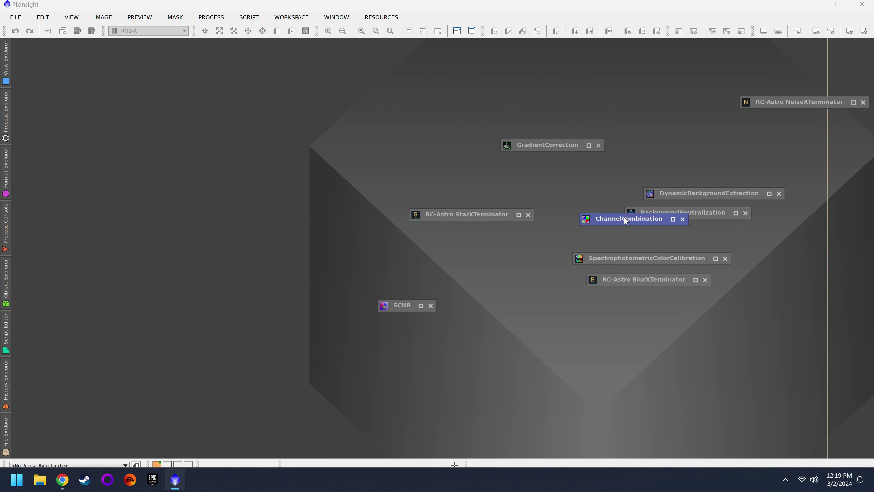
{"action": "left_click_drag", "start_coordinate": [629, 220], "coordinate": [804, 67]}
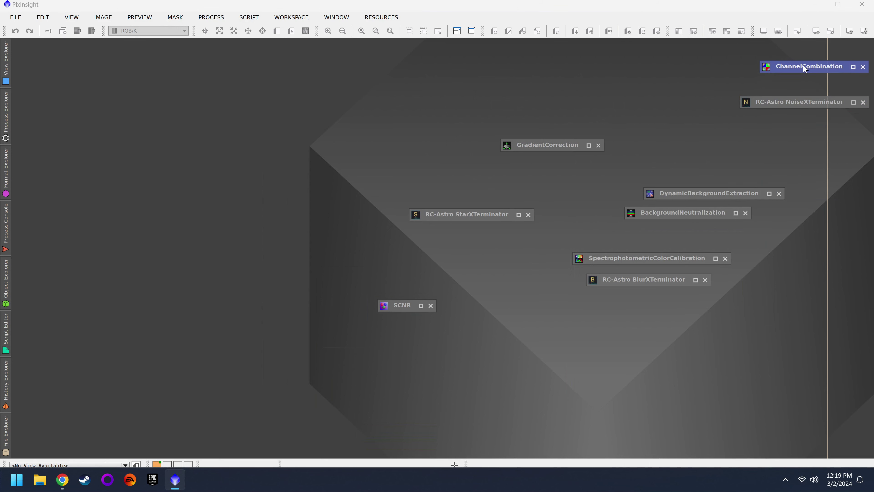
Step: Stack SpectrophotometricColorCalibration, BlurXTerminator and NoiseXTerminator beneath the shaded ChannelCombination on the right
{"action": "left_click_drag", "start_coordinate": [649, 263], "coordinate": [796, 91]}
{"action": "left_click_drag", "start_coordinate": [786, 102], "coordinate": [712, 164]}
{"action": "left_click_drag", "start_coordinate": [711, 164], "coordinate": [712, 165]}
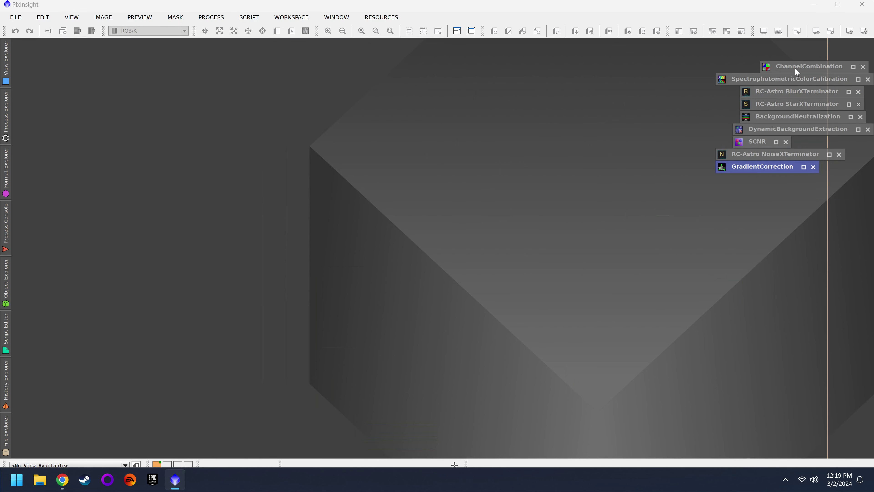
{"action": "double_click", "coordinate": [795, 67]}
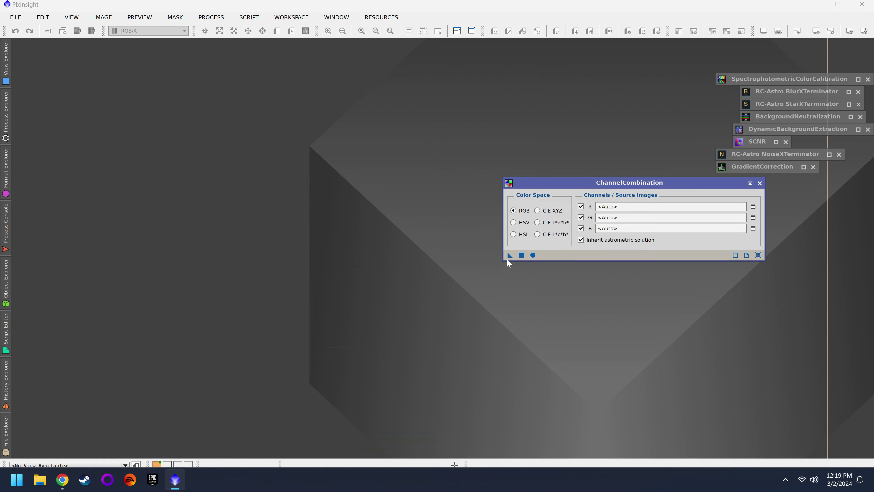
{"action": "left_click", "coordinate": [750, 184]}
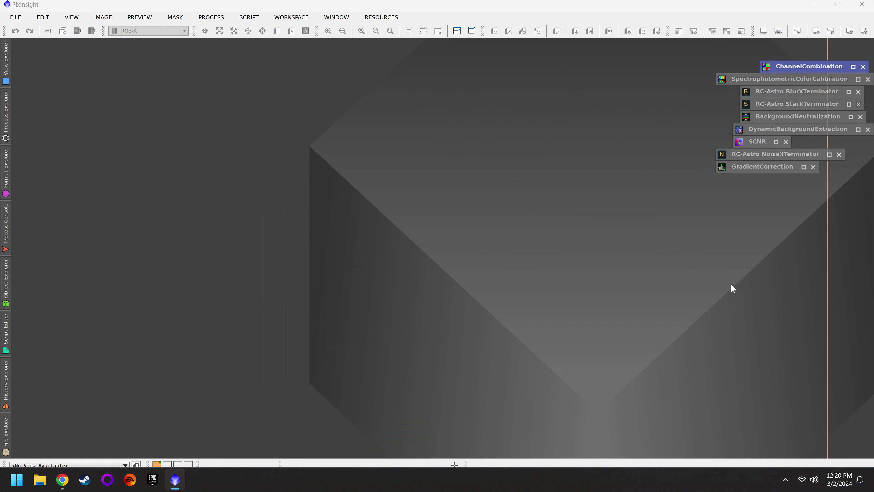
{"action": "left_click", "coordinate": [2, 113]}
Step: Close all nine shaded process icons, from GradientCorrection through ChannelCombination and SCNR
{"action": "mouse_move", "coordinate": [3, 134]}
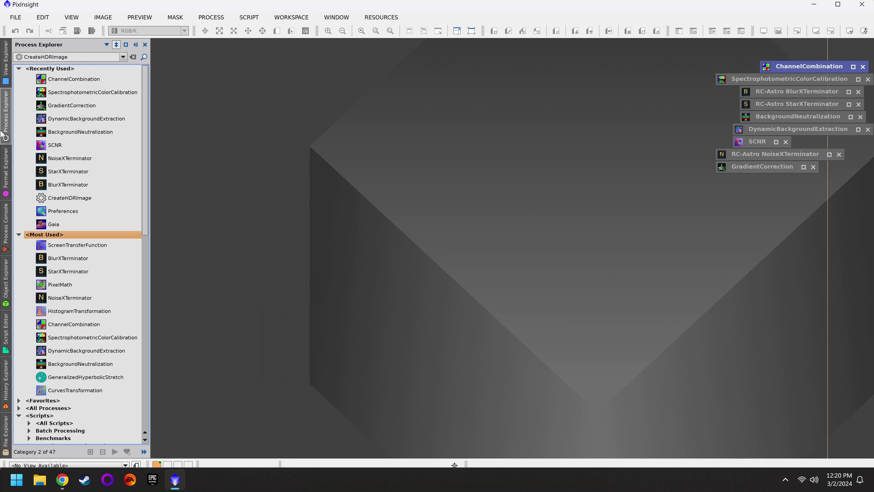
{"action": "left_click", "coordinate": [814, 167]}
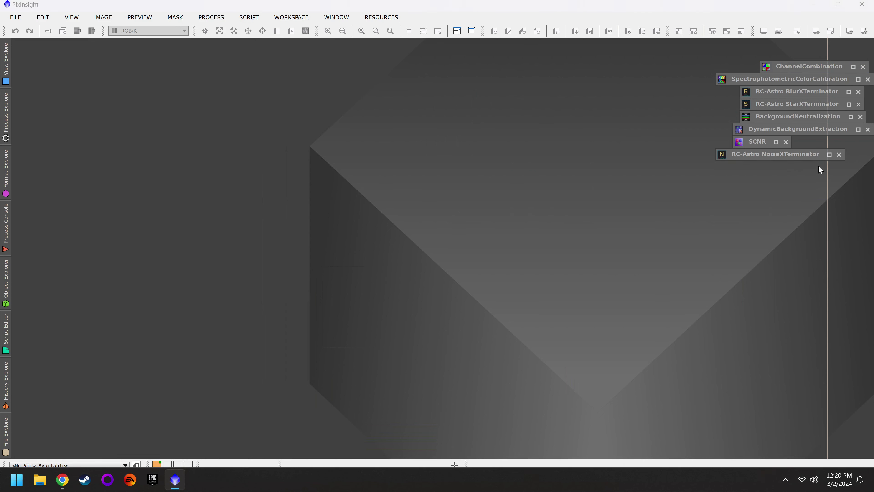
{"action": "left_click", "coordinate": [839, 154]}
{"action": "left_click", "coordinate": [867, 129]}
{"action": "left_click", "coordinate": [861, 117]}
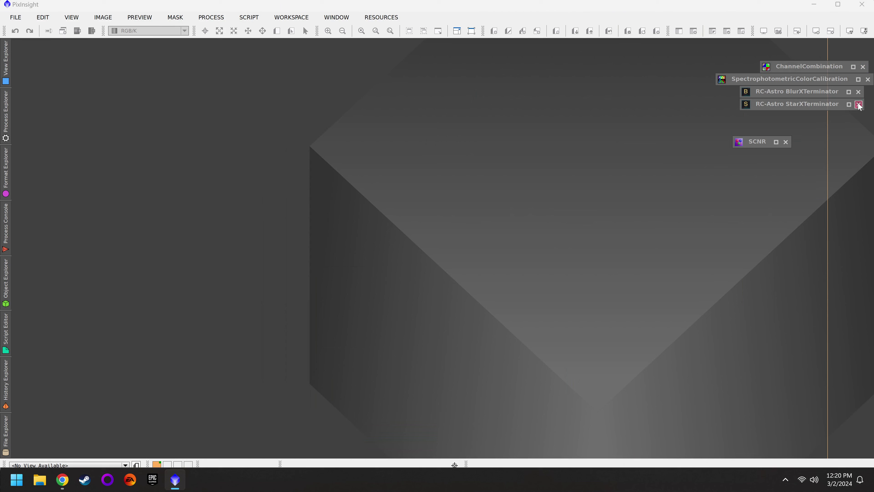
{"action": "left_click", "coordinate": [859, 104]}
{"action": "left_click", "coordinate": [858, 92]}
{"action": "left_click", "coordinate": [868, 79]}
{"action": "left_click", "coordinate": [866, 68]}
{"action": "left_click", "coordinate": [785, 142]}
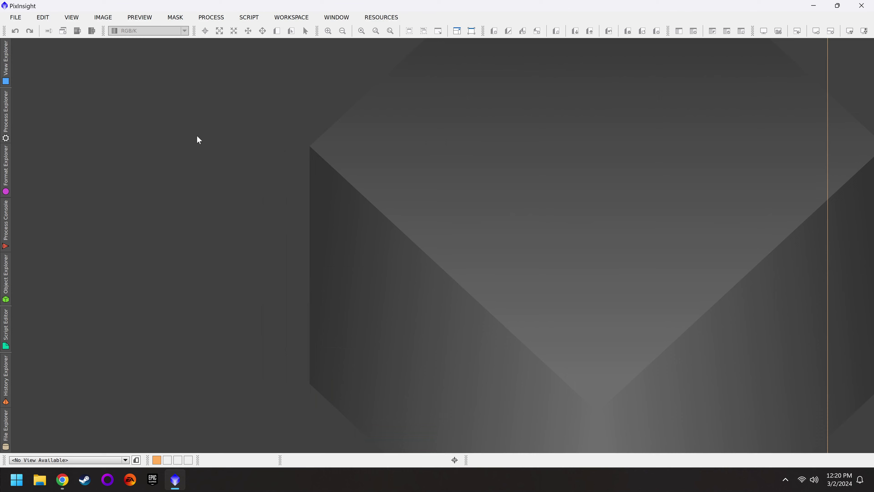
Step: Start FILE > Open and browse from DSC2024 into the Southern Hemisphere folder
{"action": "left_click", "coordinate": [16, 17]}
{"action": "left_click", "coordinate": [21, 31]}
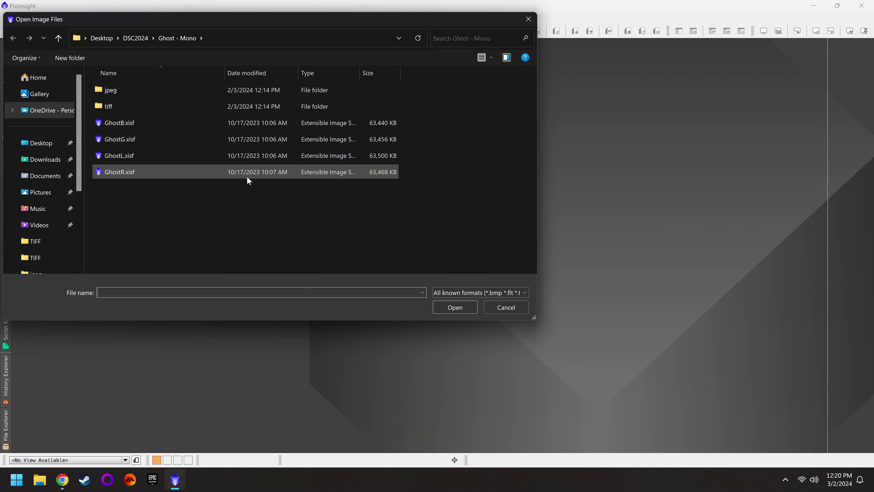
{"action": "key", "text": "alt+Up"}
{"action": "scroll", "coordinate": [217, 193], "scroll_direction": "up", "scroll_amount": 2}
{"action": "scroll", "coordinate": [219, 194], "scroll_direction": "down", "scroll_amount": 3}
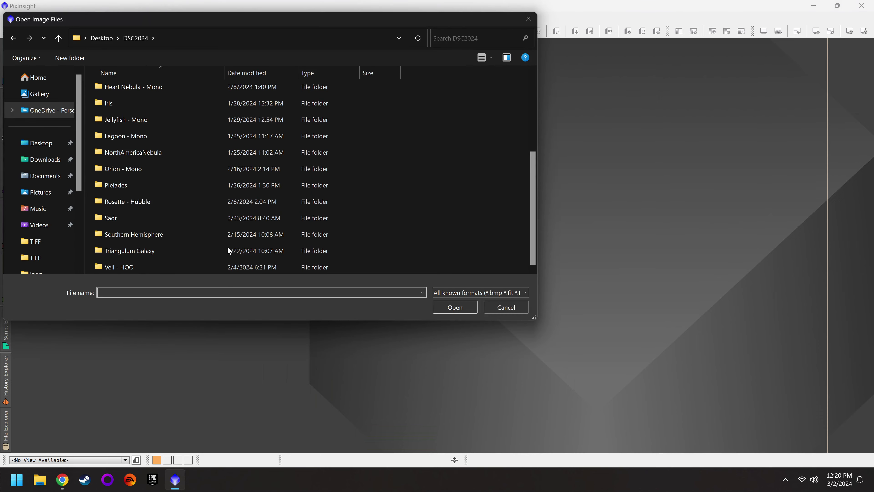
{"action": "double_click", "coordinate": [159, 237]}
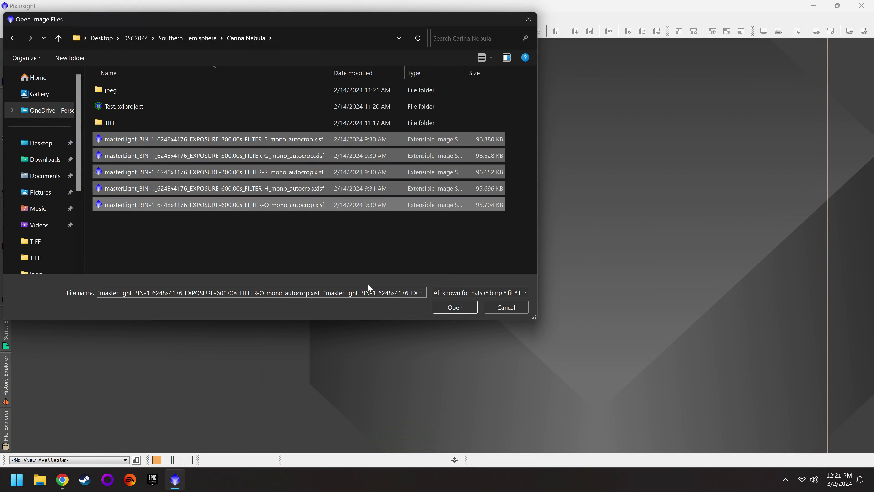
Step: Open the five selected master lights and drag the FILTER_O and FILTER_H windows aside
{"action": "left_click", "coordinate": [444, 309]}
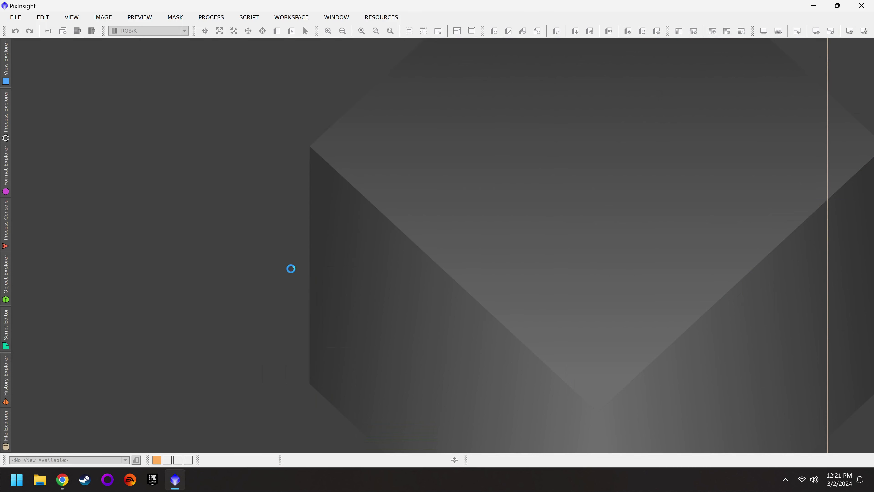
{"action": "left_click_drag", "start_coordinate": [279, 73], "coordinate": [631, 93]}
{"action": "left_click_drag", "start_coordinate": [246, 66], "coordinate": [487, 132]}
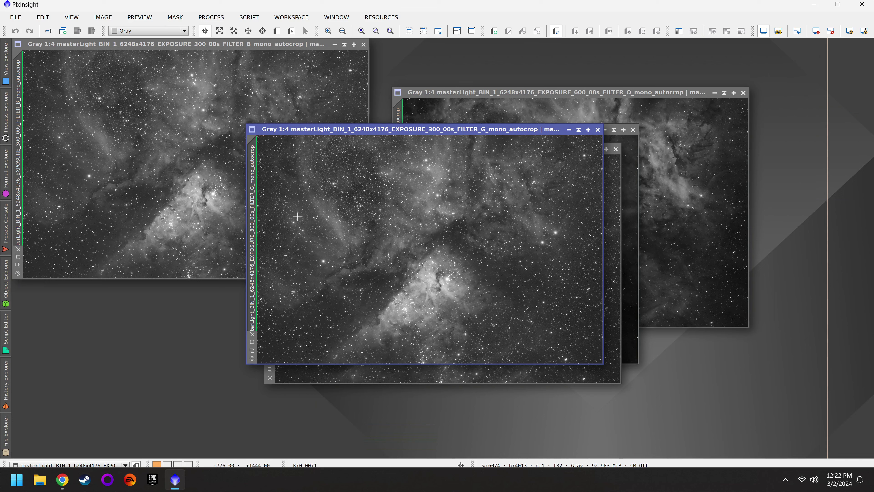
{"action": "mouse_move", "coordinate": [255, 189]}
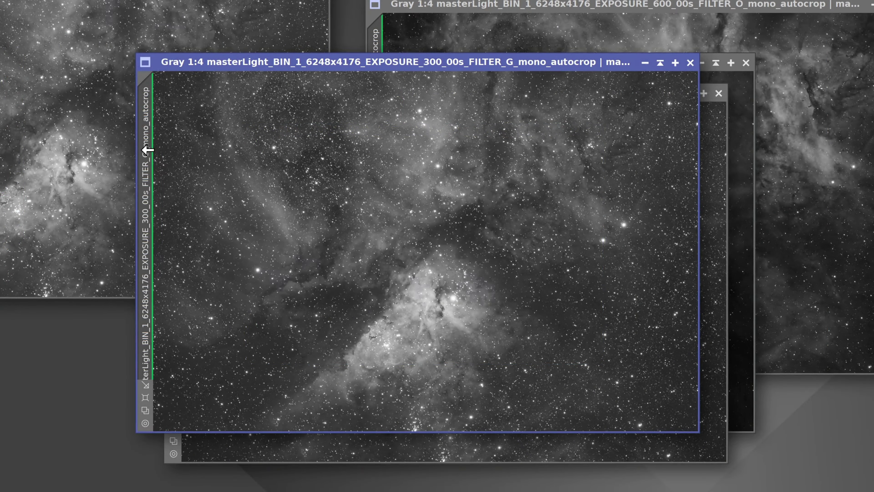
Step: Rename the FILTER_G image's identifier to G
{"action": "double_click", "coordinate": [147, 150]}
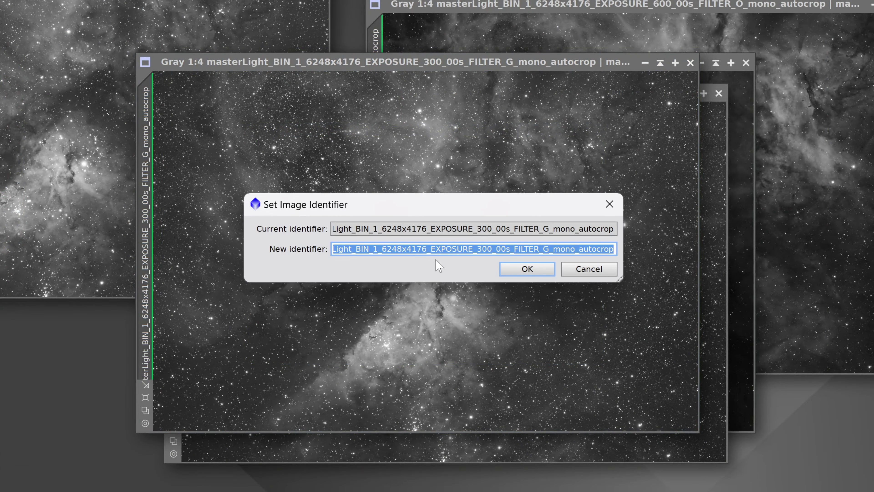
{"action": "left_click", "coordinate": [513, 249]}
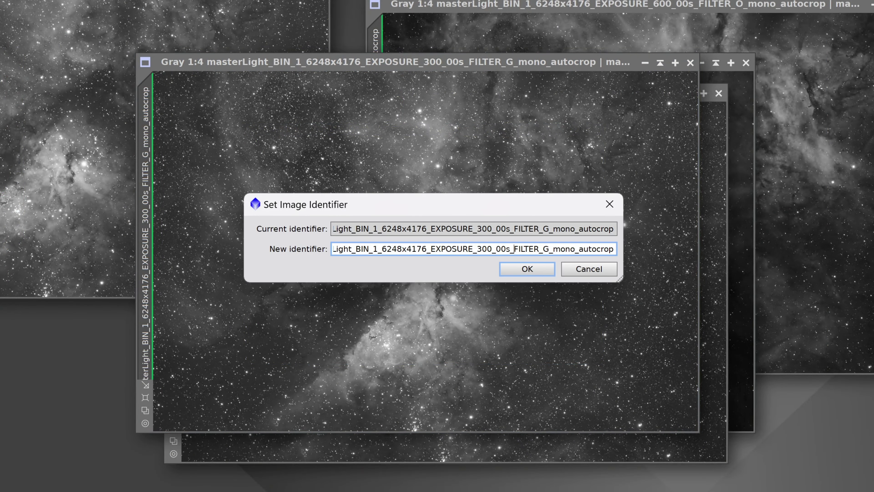
{"action": "left_click_drag", "start_coordinate": [543, 248], "coordinate": [550, 249]}
{"action": "key", "text": "ctrl+a"}
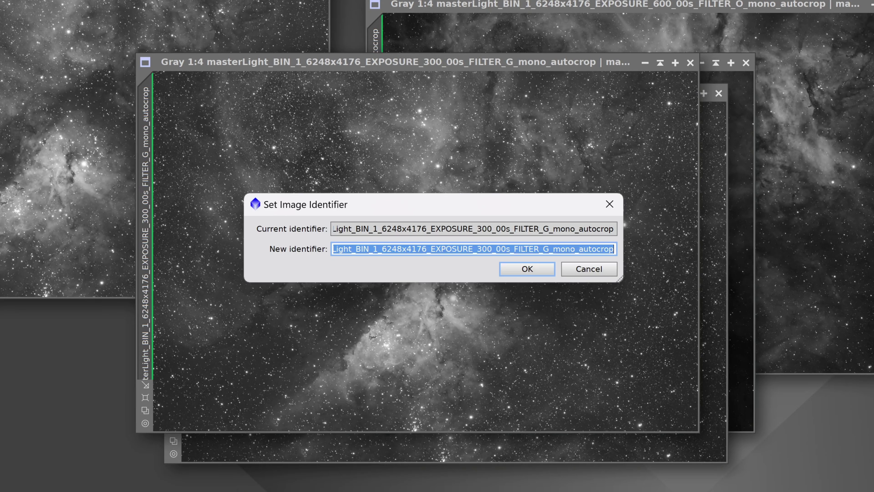
{"action": "type", "text": "G"}
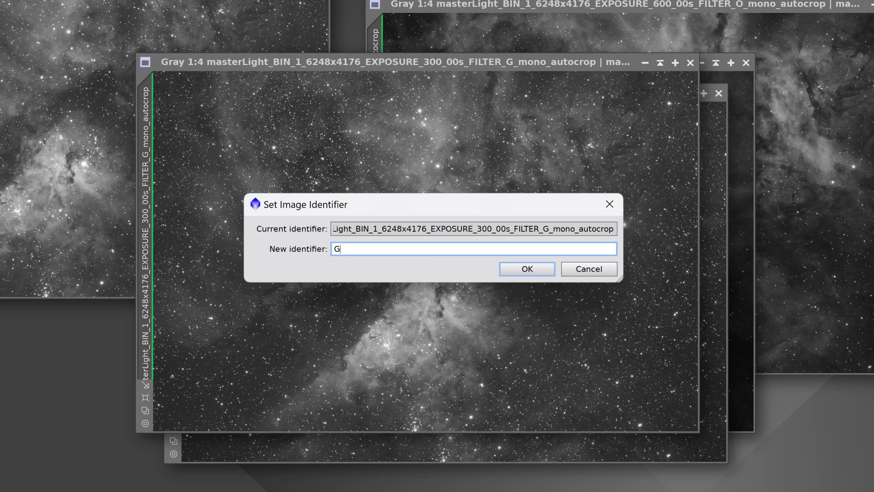
{"action": "left_click", "coordinate": [527, 268]}
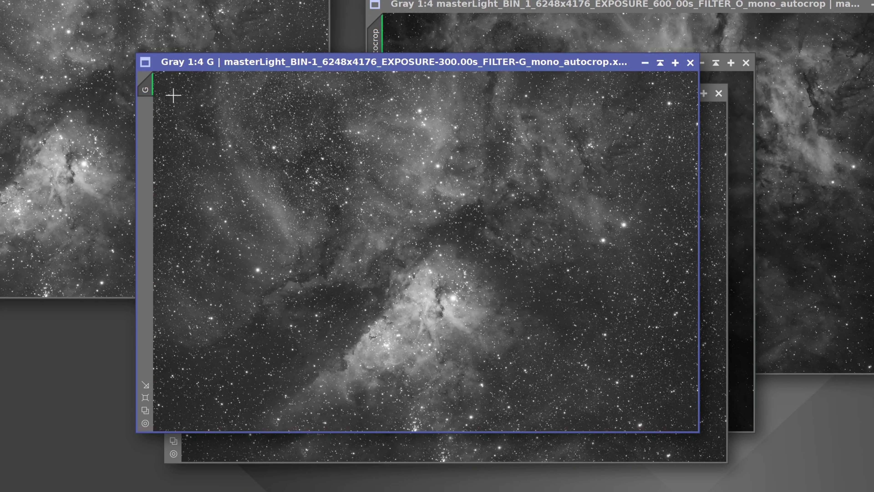
Step: Shade the G image and drag its title bar to the top right
{"action": "mouse_move", "coordinate": [152, 88]}
{"action": "left_click", "coordinate": [662, 62]}
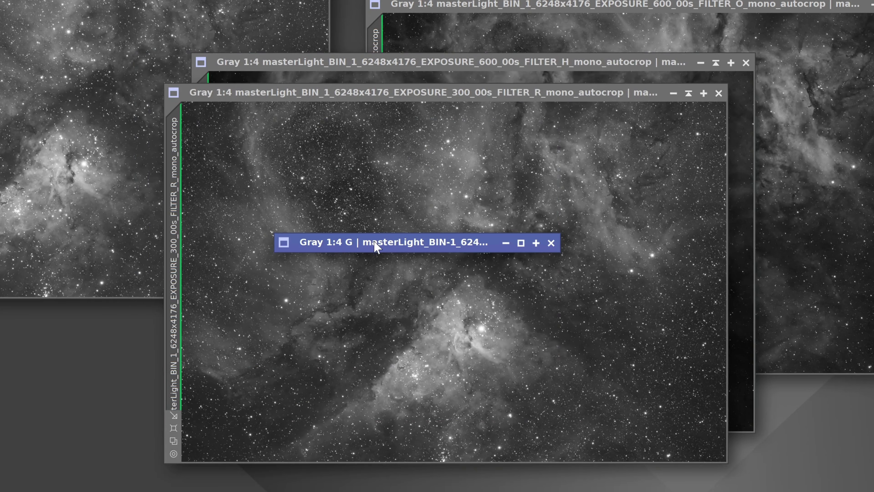
{"action": "mouse_move", "coordinate": [376, 248]}
{"action": "left_mouse_down"}
{"action": "mouse_move", "coordinate": [578, 116]}
{"action": "mouse_move", "coordinate": [833, 0]}
{"action": "left_mouse_up"}
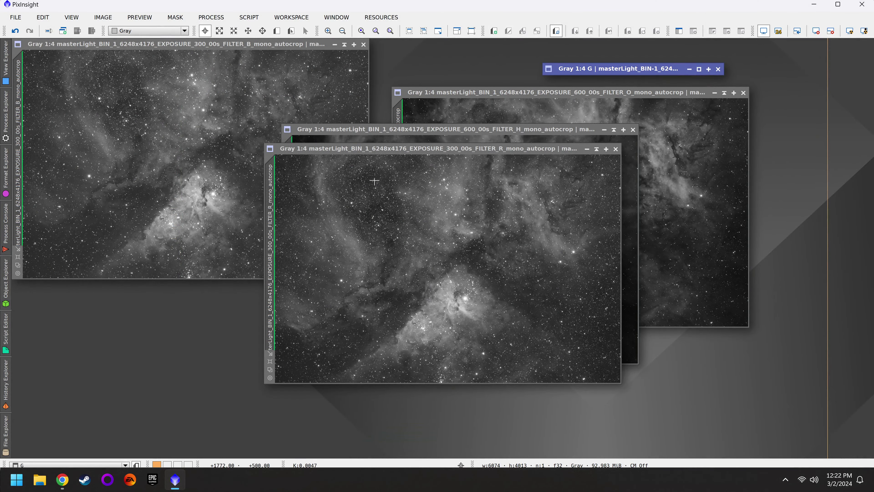
Step: Rename the red and H-alpha images to R and H, shading each afterwards
{"action": "double_click", "coordinate": [270, 255]}
{"action": "type", "text": "R"}
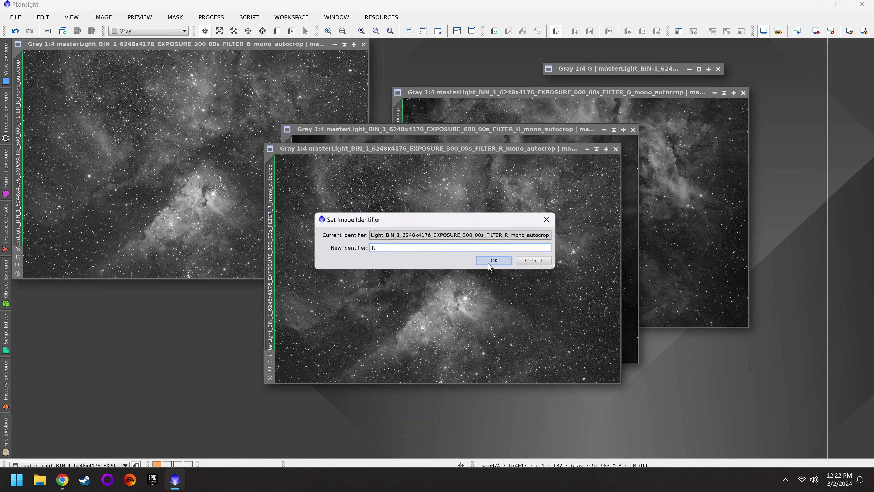
{"action": "left_click", "coordinate": [490, 264]}
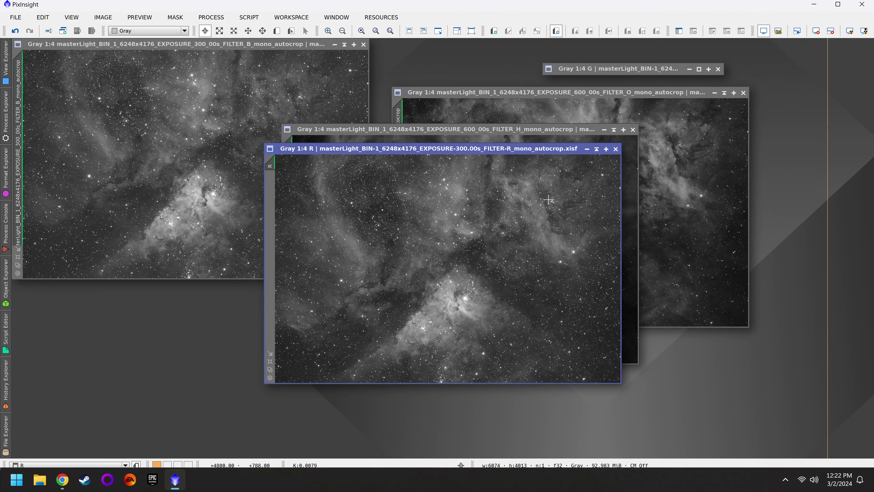
{"action": "left_click", "coordinate": [596, 149]}
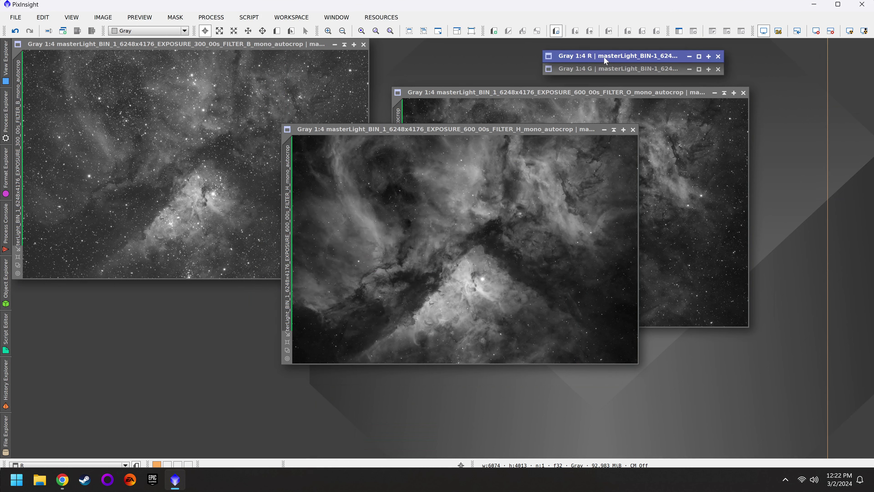
{"action": "double_click", "coordinate": [287, 227]}
{"action": "type", "text": "H"}
{"action": "left_click", "coordinate": [502, 264]}
{"action": "left_click", "coordinate": [615, 130]}
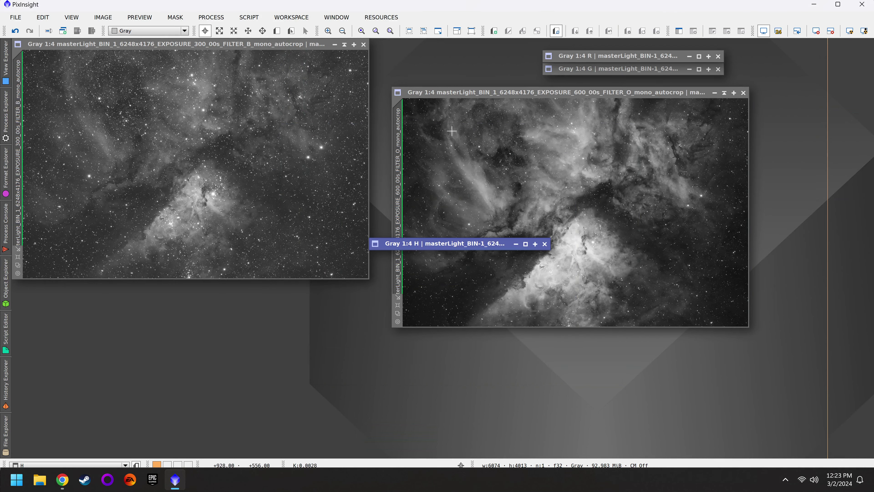
Step: Rename the oxygen and blue filter images to O and B
{"action": "double_click", "coordinate": [400, 156]}
{"action": "key", "text": "BackSpace"}
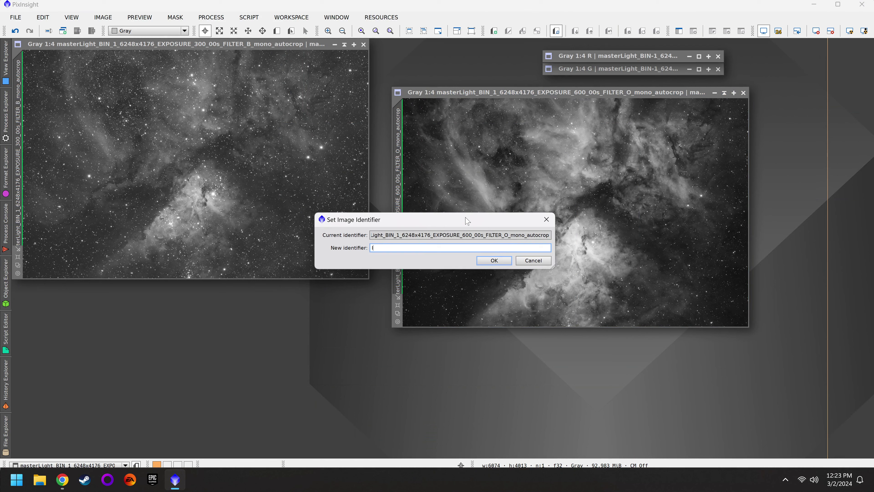
{"action": "key", "text": "Return"}
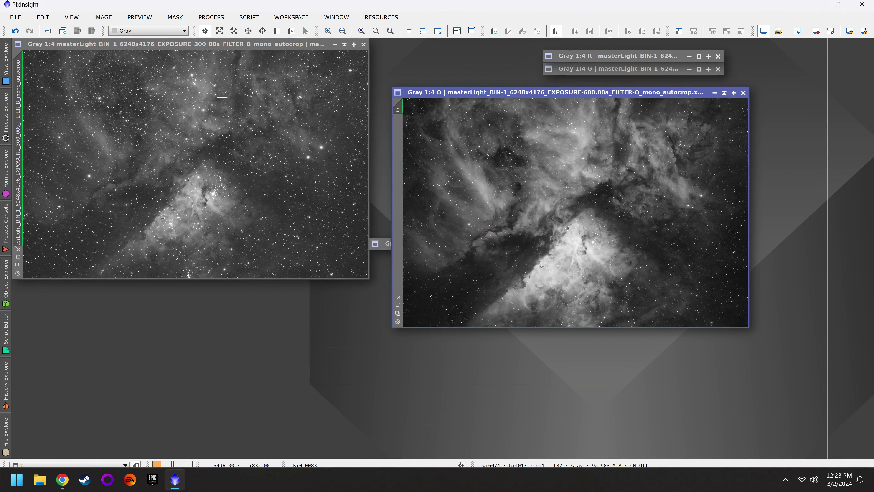
{"action": "double_click", "coordinate": [18, 152]}
{"action": "type", "text": "B"}
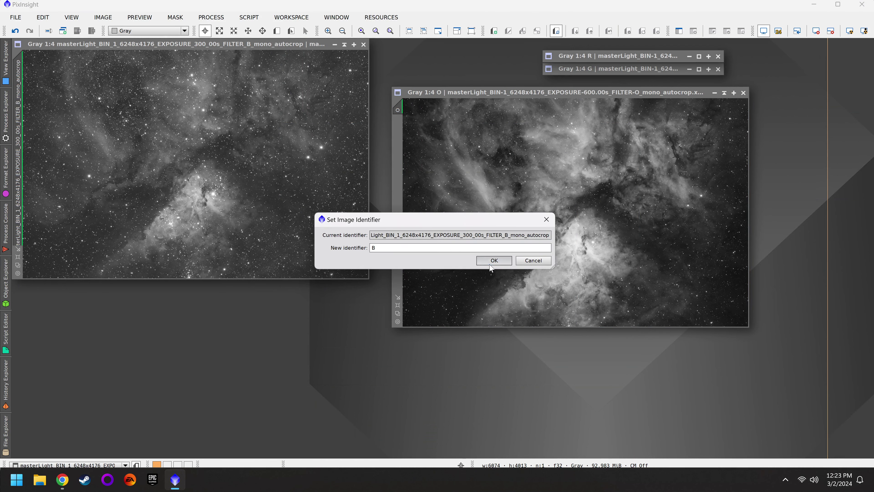
{"action": "left_click", "coordinate": [492, 262]}
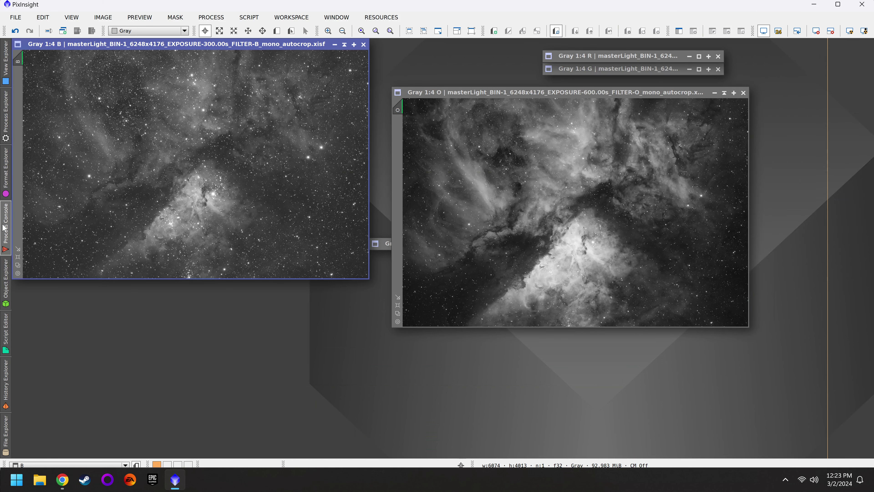
{"action": "mouse_move", "coordinate": [4, 226]}
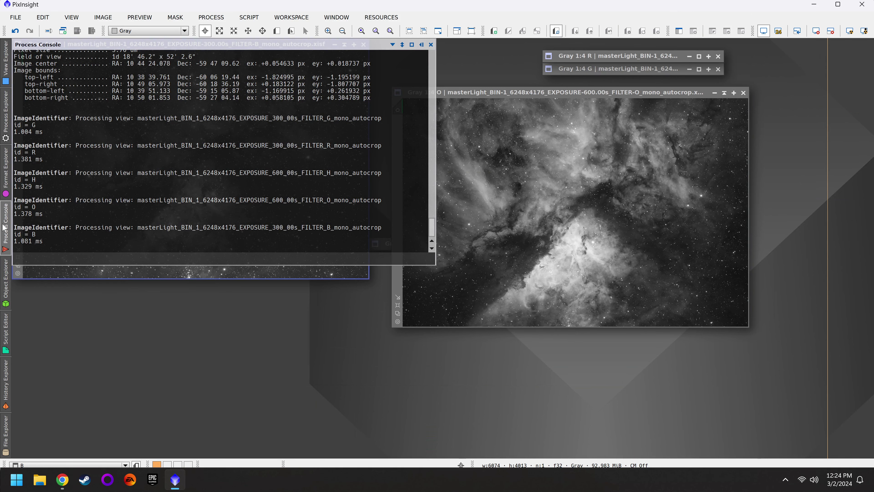
{"action": "mouse_move", "coordinate": [2, 186]}
{"action": "left_click", "coordinate": [411, 44]}
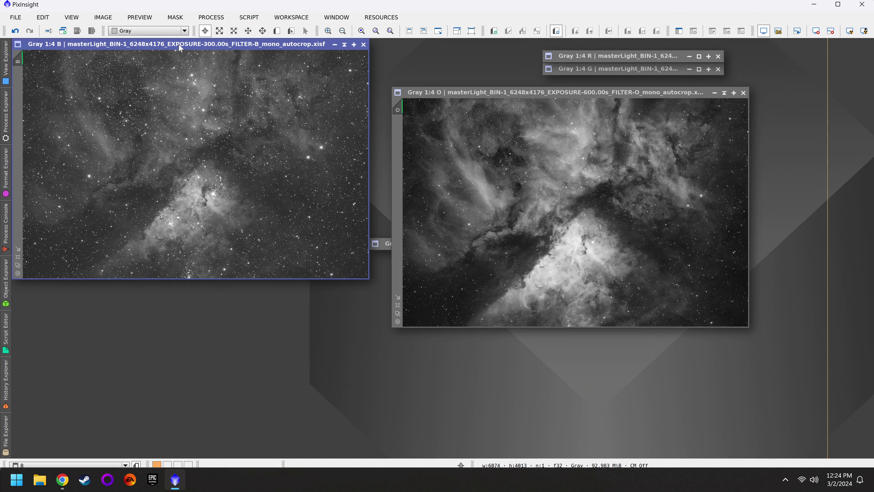
Step: Move the B image to the workspace centre and iconize all image windows
{"action": "left_click_drag", "start_coordinate": [179, 45], "coordinate": [402, 93]}
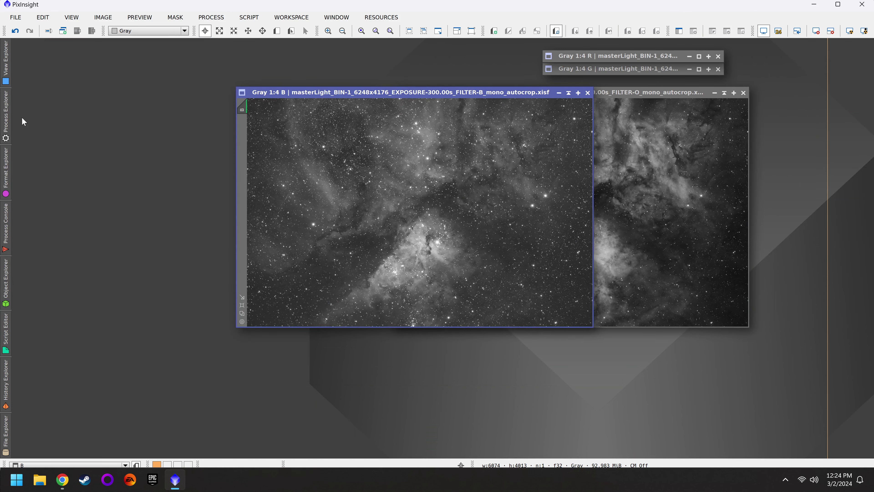
{"action": "left_click", "coordinate": [6, 117]}
{"action": "key", "text": "ctrl+shift+i"}
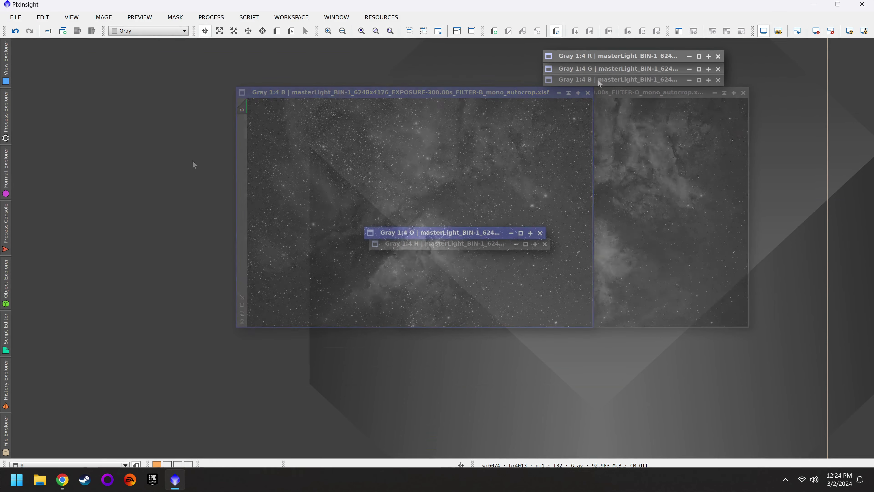
Step: Stack the R, G, B icons top-left with O and H beside them, then activate O
{"action": "left_click_drag", "start_coordinate": [599, 56], "coordinate": [212, 57]}
{"action": "left_click_drag", "start_coordinate": [640, 71], "coordinate": [254, 69]}
{"action": "left_click_drag", "start_coordinate": [625, 85], "coordinate": [239, 87]}
{"action": "left_click_drag", "start_coordinate": [425, 231], "coordinate": [433, 59]}
{"action": "left_click_drag", "start_coordinate": [431, 244], "coordinate": [429, 70]}
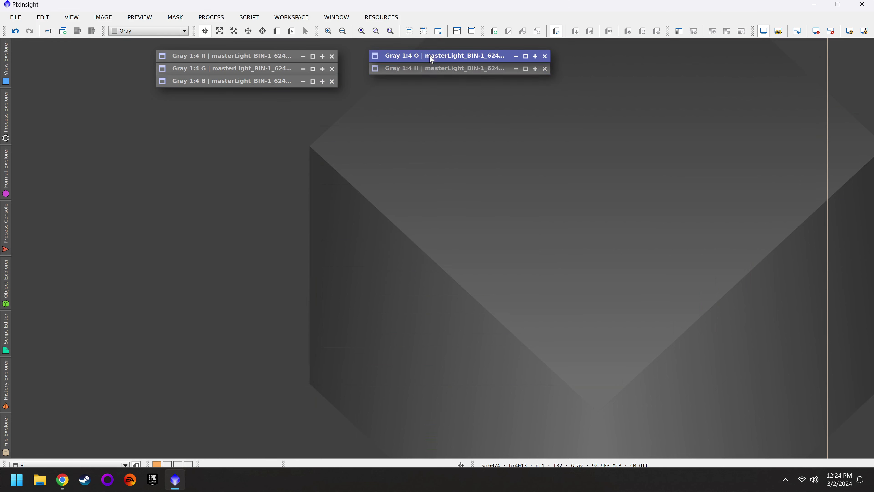
{"action": "left_click", "coordinate": [430, 57]}
Step: Search Process Explorer for 'cha' and select ChannelCombination from the results
{"action": "left_click", "coordinate": [3, 102]}
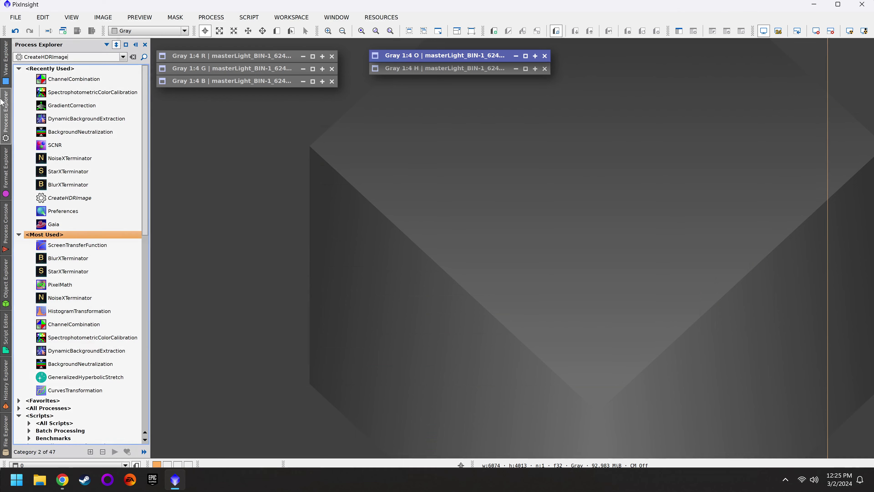
{"action": "double_click", "coordinate": [72, 57]}
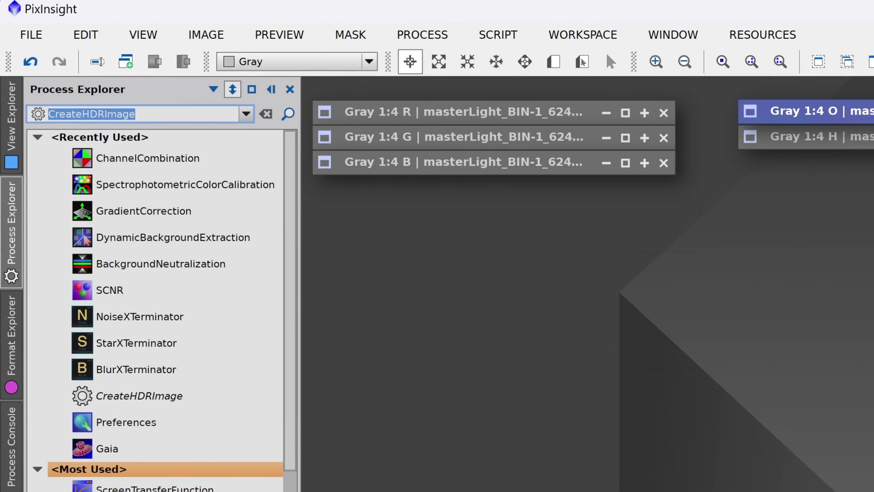
{"action": "type", "text": "ch"}
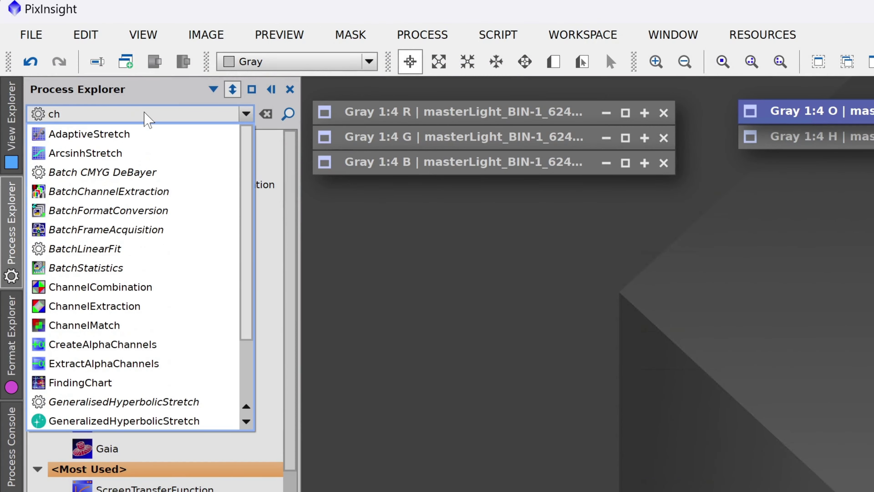
{"action": "type", "text": "a"}
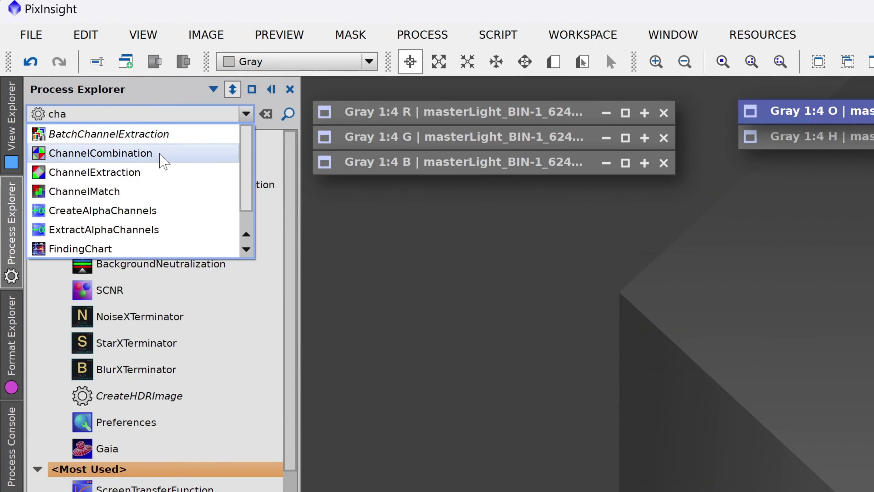
{"action": "left_click", "coordinate": [168, 162]}
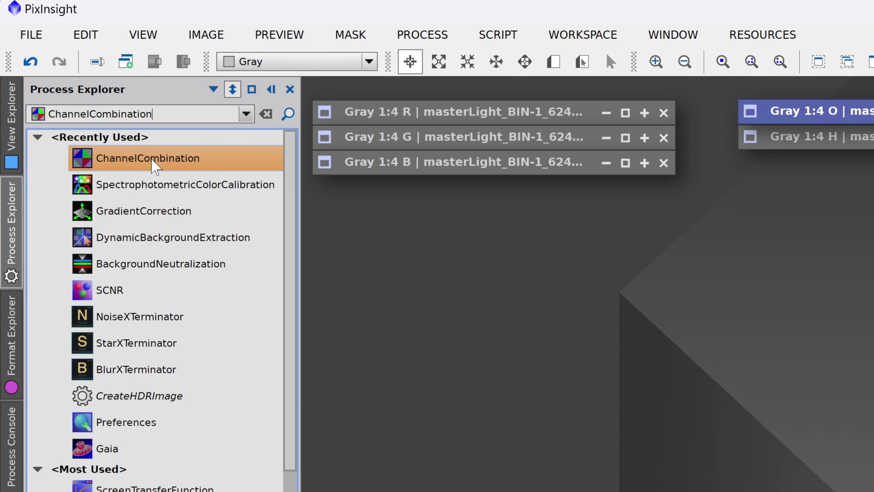
Step: Open ChannelCombination and enter R, G and B as the red, green and blue source images
{"action": "double_click", "coordinate": [154, 167]}
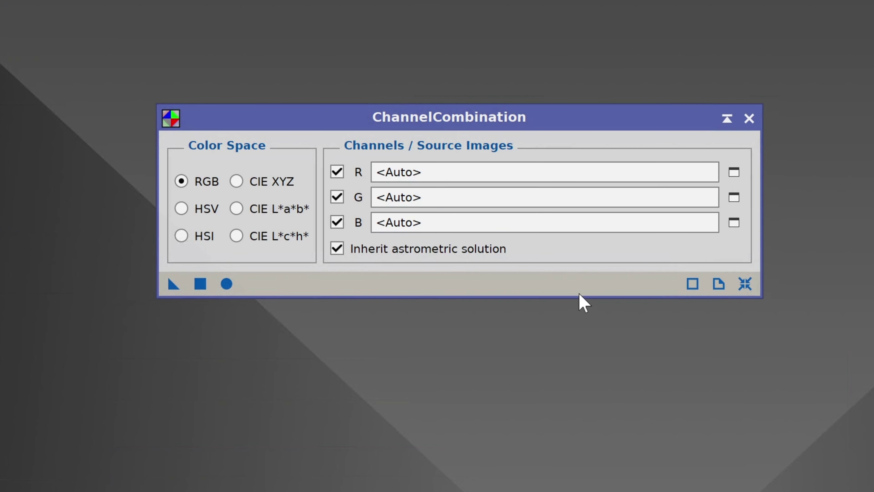
{"action": "key", "text": "Tab"}
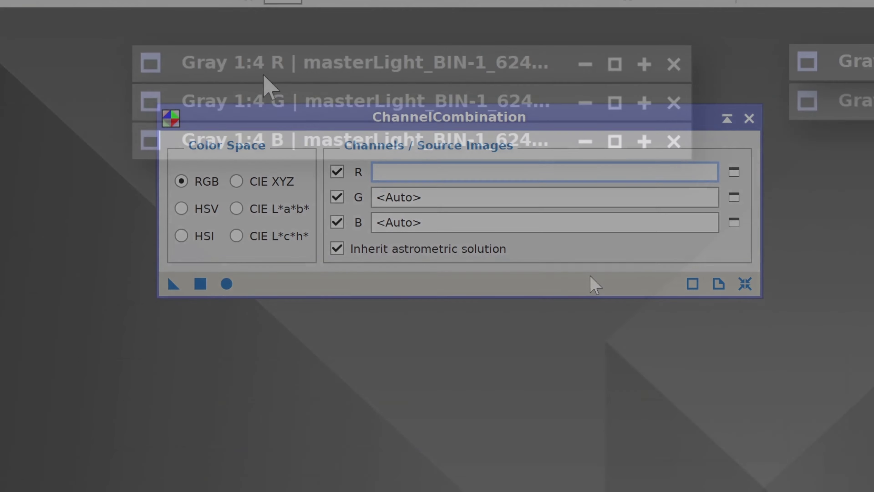
{"action": "left_click", "coordinate": [286, 71]}
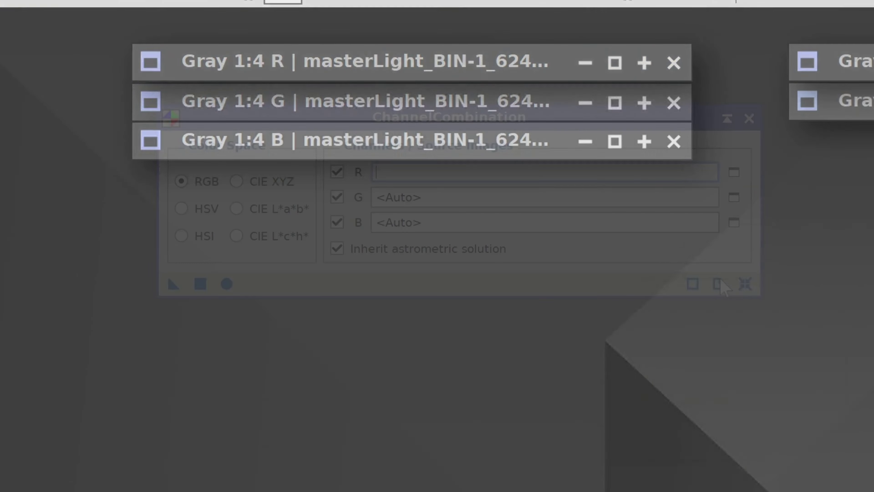
{"action": "type", "text": "R"}
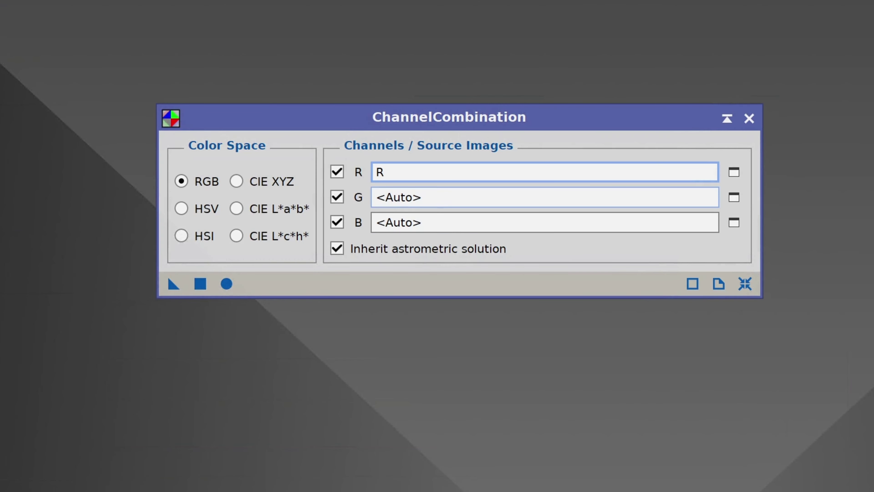
{"action": "key", "text": "Tab"}
{"action": "type", "text": "G"}
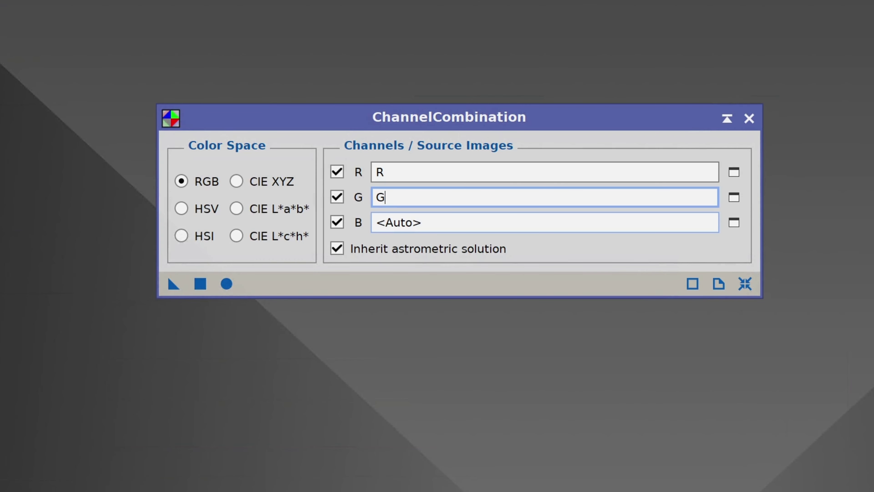
{"action": "key", "text": "Tab"}
{"action": "type", "text": "B"}
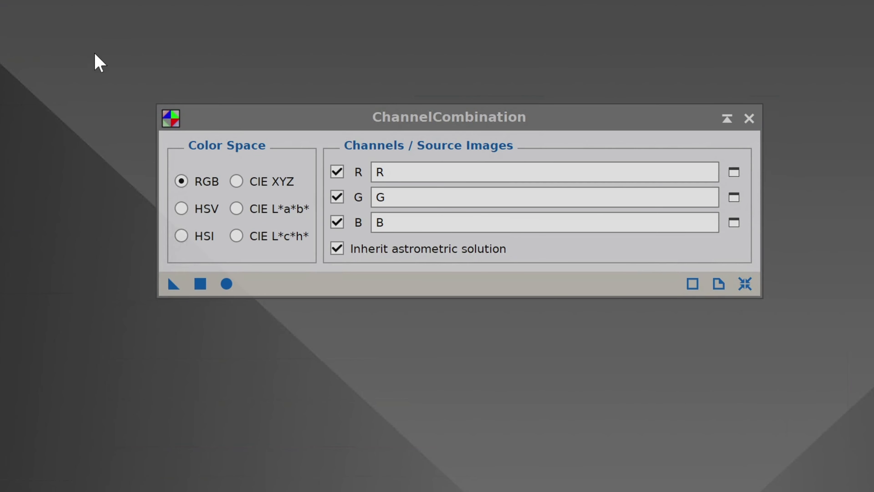
{"action": "left_click", "coordinate": [737, 171]}
{"action": "left_click", "coordinate": [318, 235]}
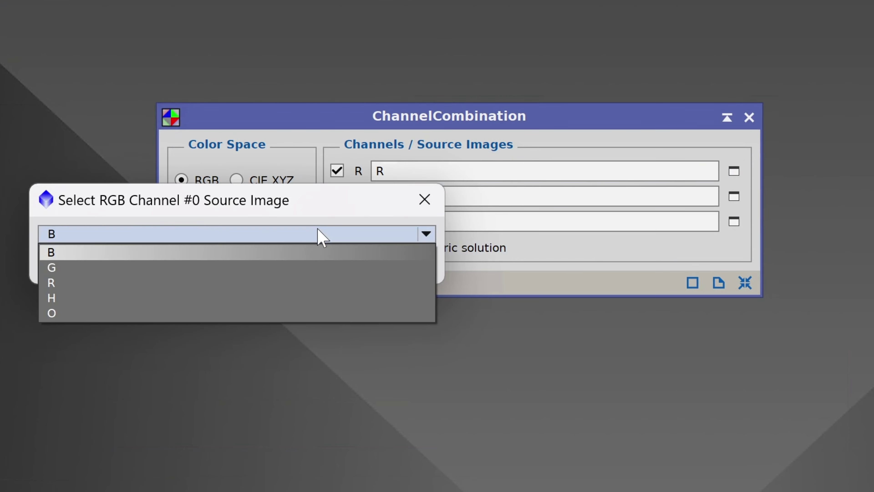
{"action": "left_click", "coordinate": [270, 207]}
Step: Close the source chooser and restore the R image to a full window, moved aside
{"action": "left_click", "coordinate": [425, 199]}
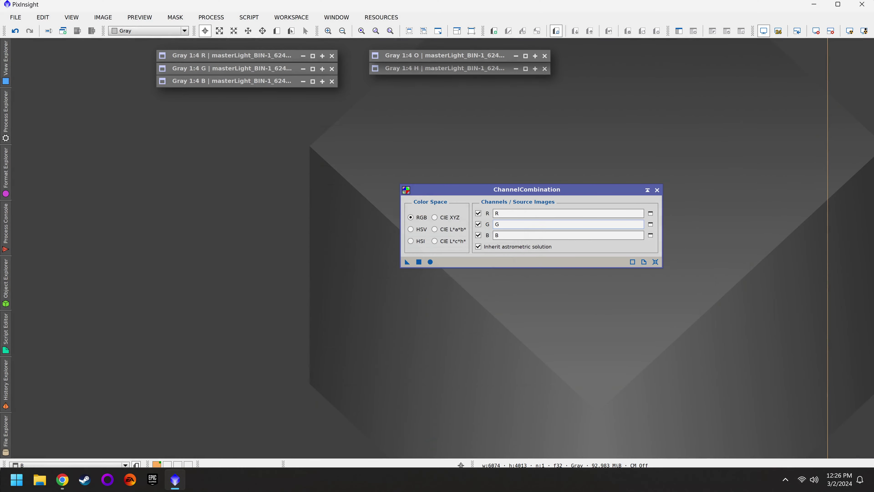
{"action": "double_click", "coordinate": [237, 57]}
{"action": "left_click_drag", "start_coordinate": [367, 147], "coordinate": [146, 103]}
{"action": "left_click_drag", "start_coordinate": [48, 119], "coordinate": [514, 215]}
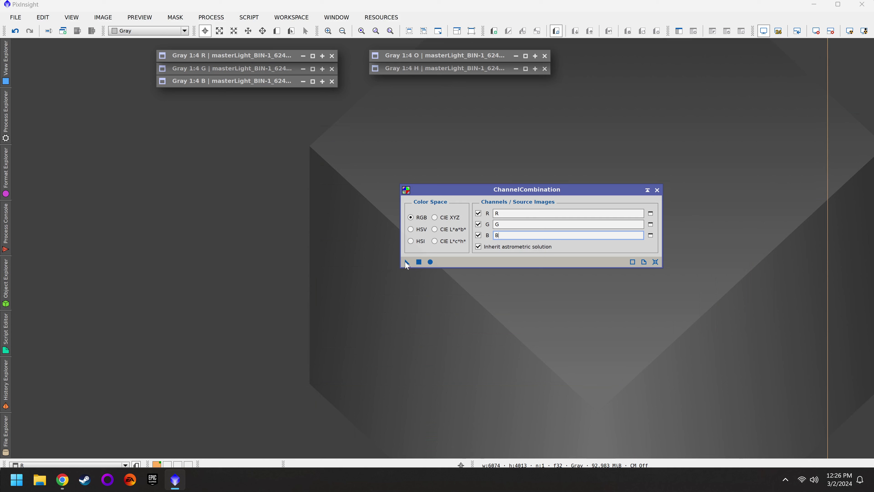
Step: Drag a ChannelCombination instance onto the workspace as the Process01 icon
{"action": "left_click_drag", "start_coordinate": [405, 261], "coordinate": [368, 247]}
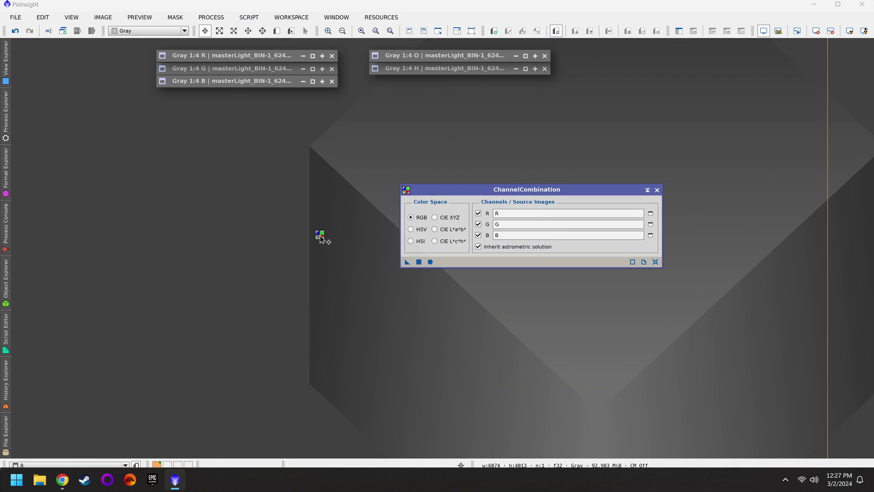
{"action": "left_click_drag", "start_coordinate": [320, 235], "coordinate": [320, 235]}
{"action": "left_click_drag", "start_coordinate": [333, 234], "coordinate": [304, 237]}
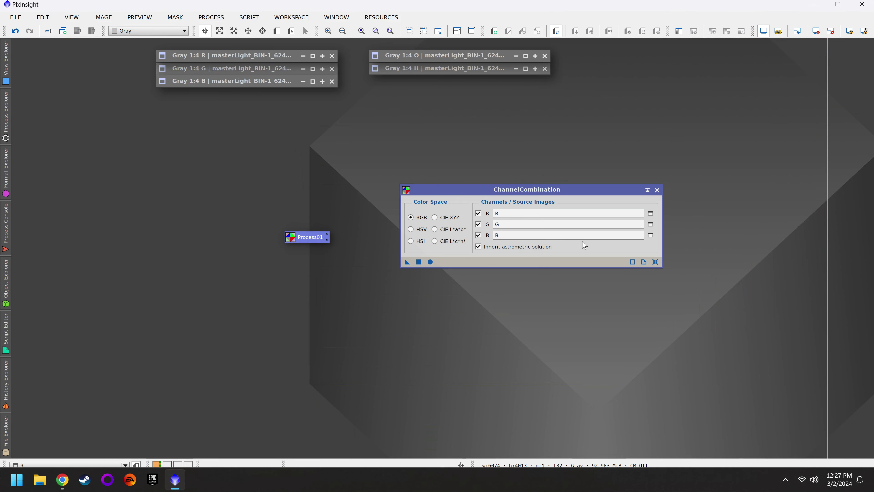
Step: Apply ChannelCombination globally, dismissing the error, to create the RGB image Image06
{"action": "left_click", "coordinate": [419, 262]}
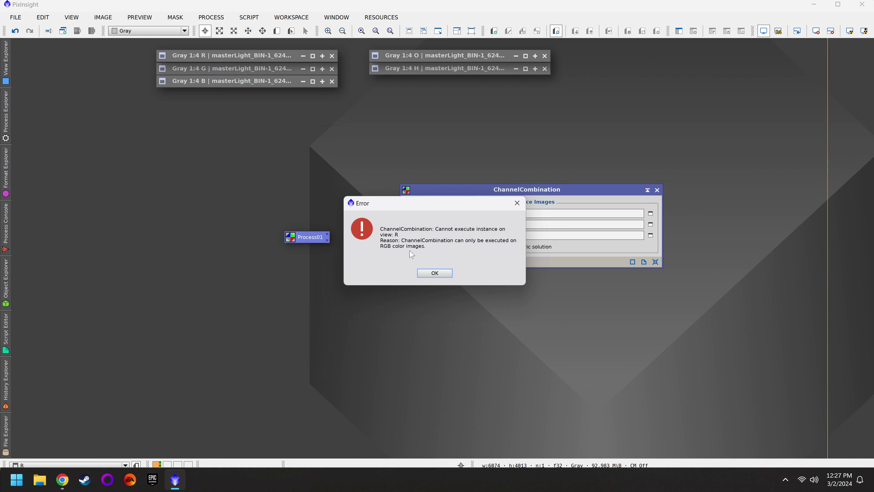
{"action": "left_click", "coordinate": [441, 273]}
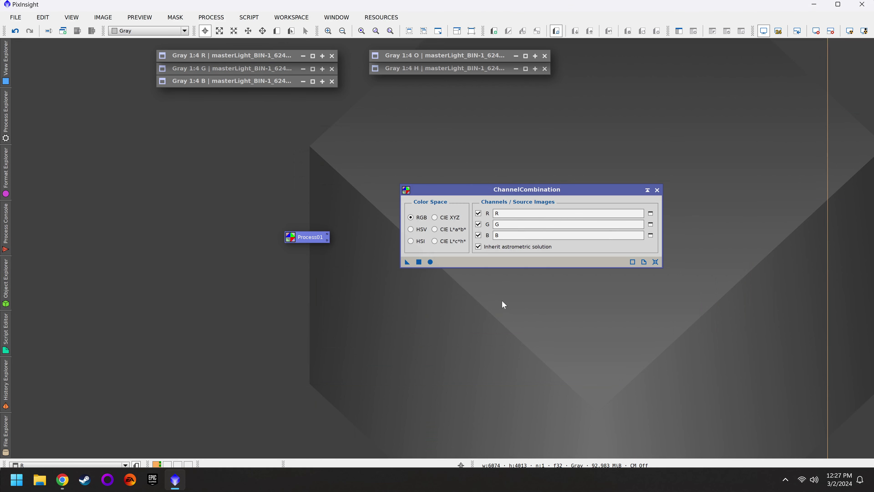
{"action": "left_click", "coordinate": [430, 262]}
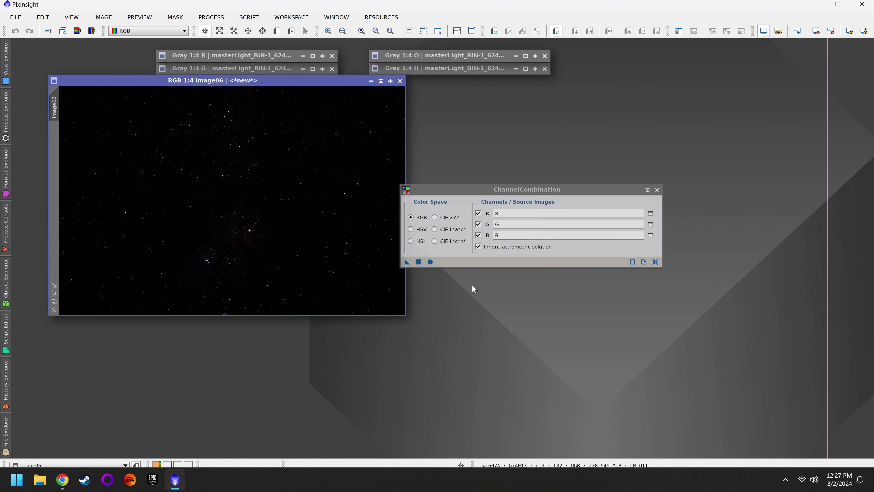
Step: Shade the Image06 window and drag the ChannelCombination instance onto it
{"action": "left_click_drag", "start_coordinate": [240, 83], "coordinate": [231, 122]}
{"action": "left_click", "coordinate": [372, 120]}
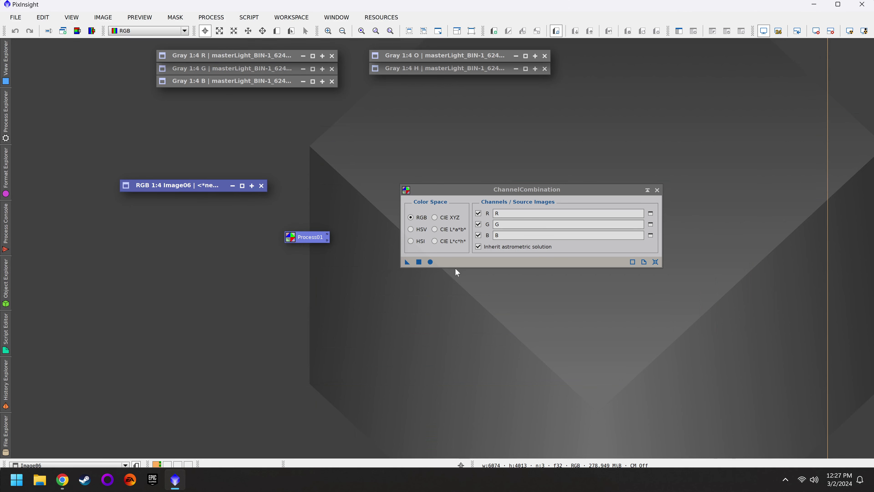
{"action": "left_click", "coordinate": [538, 195]}
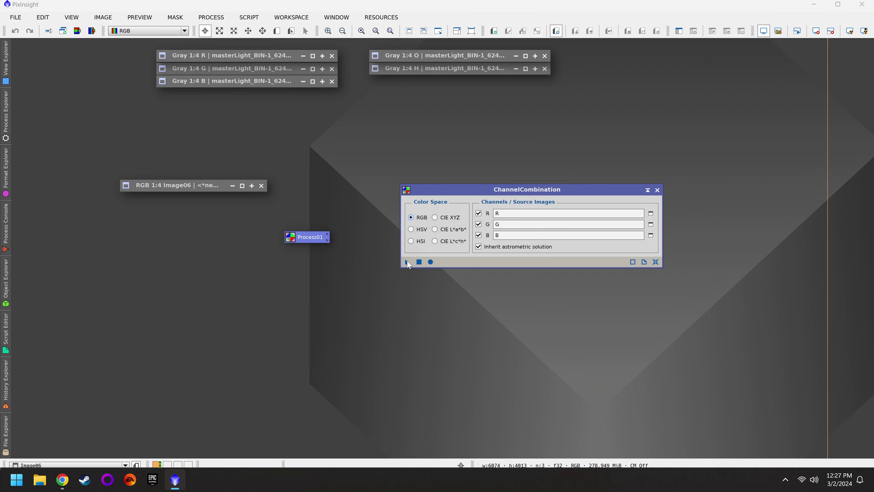
{"action": "left_click_drag", "start_coordinate": [408, 262], "coordinate": [196, 189]}
Step: Open StarXTerminator and run it on the O image, generating the star-only O_stars image
{"action": "left_click", "coordinate": [3, 125]}
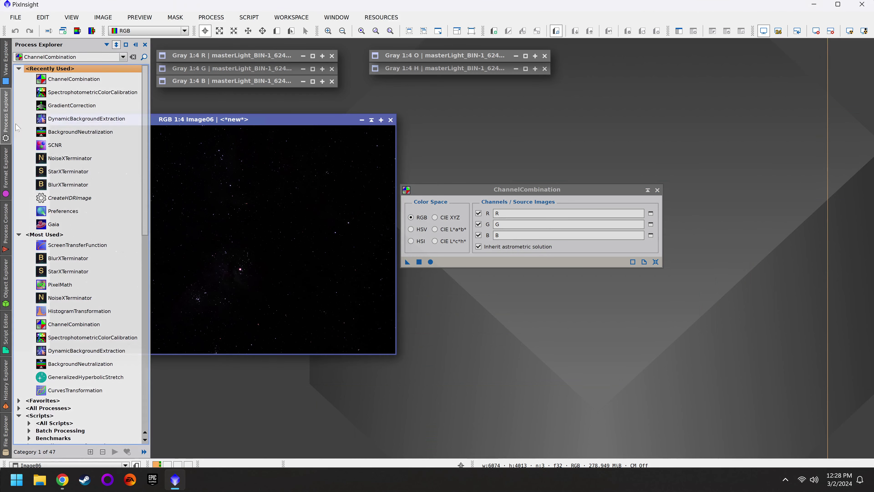
{"action": "left_click", "coordinate": [85, 178]}
{"action": "double_click", "coordinate": [86, 177]}
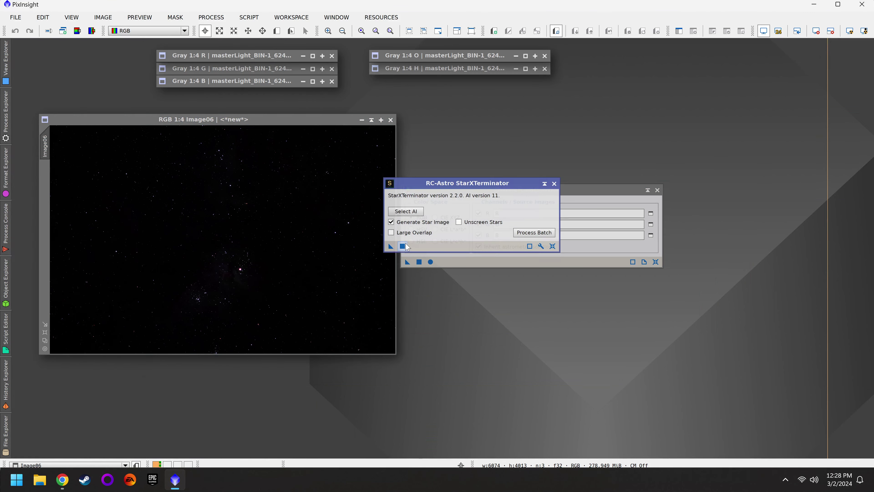
{"action": "left_click", "coordinate": [223, 248]}
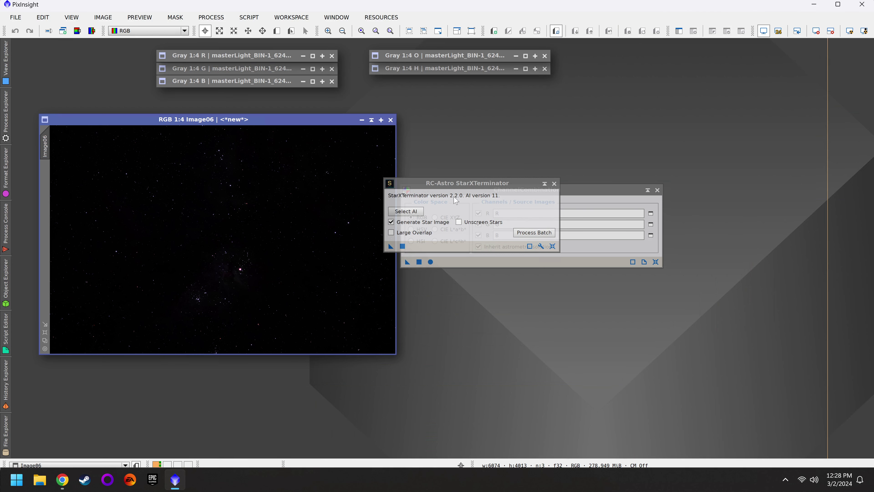
{"action": "left_click_drag", "start_coordinate": [457, 188], "coordinate": [535, 178]}
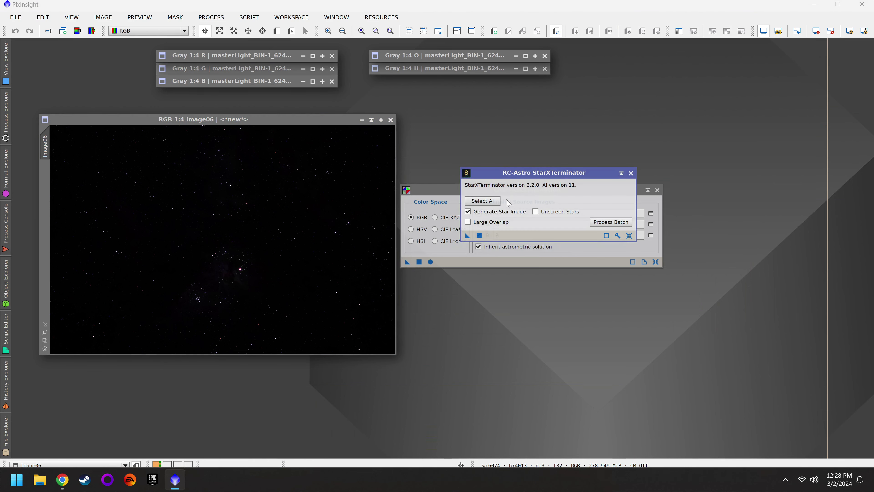
{"action": "left_click", "coordinate": [220, 122]}
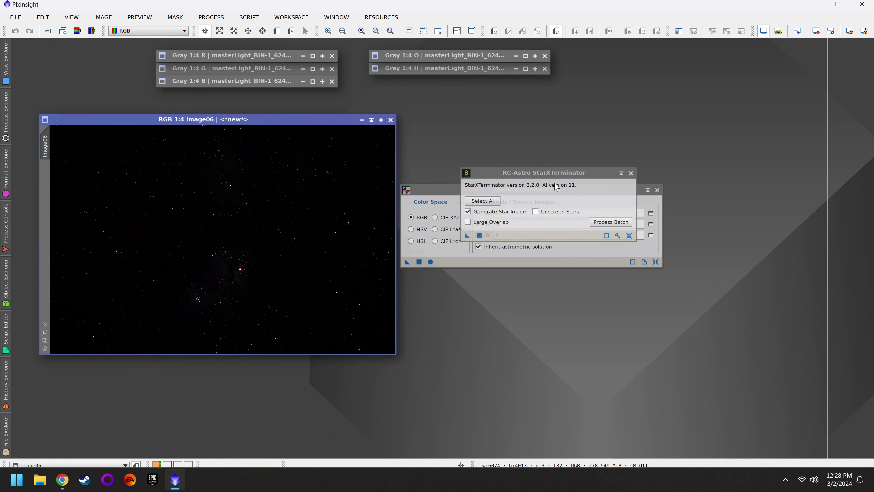
{"action": "left_click", "coordinate": [648, 190]}
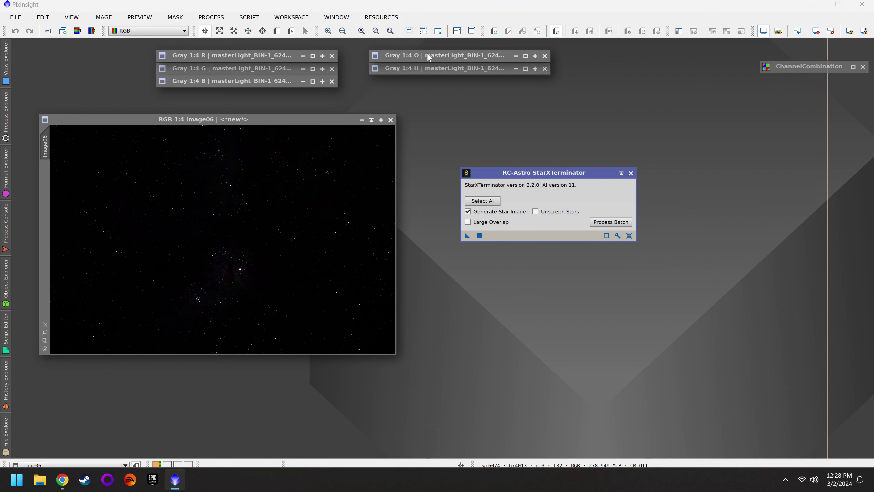
{"action": "left_click", "coordinate": [432, 56]}
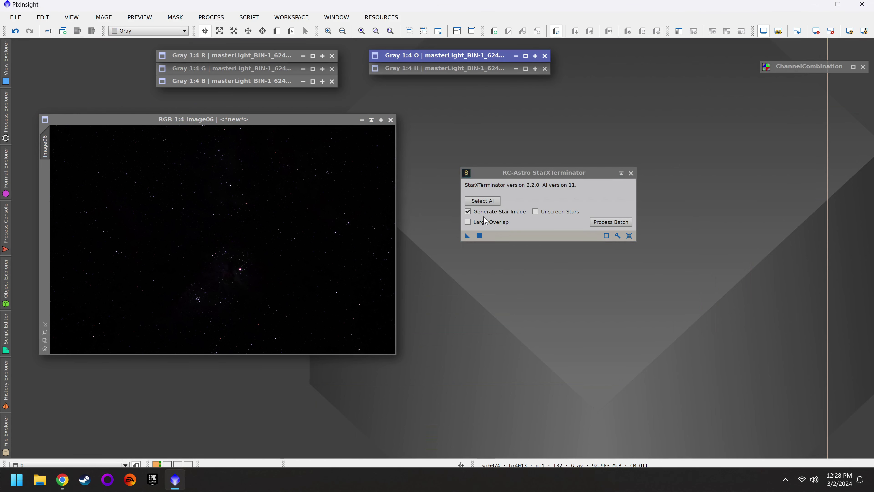
{"action": "left_click", "coordinate": [480, 237]}
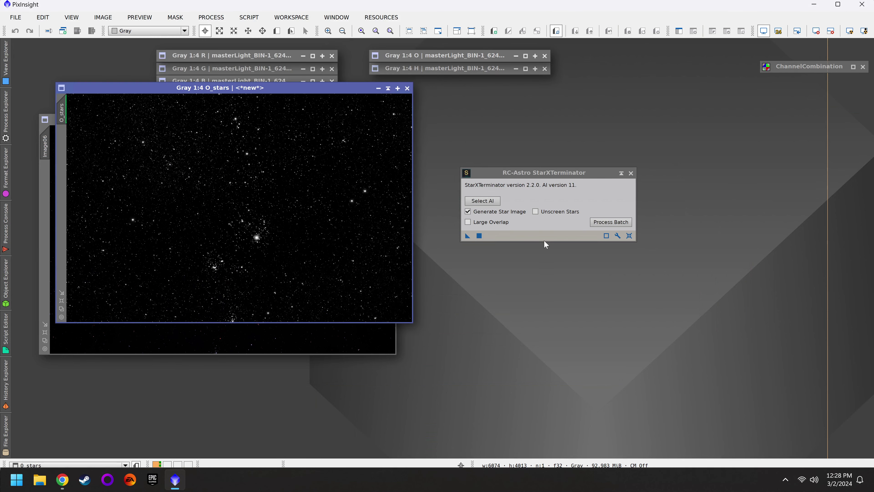
Step: Close O_stars, inspect the starless O image, then iconize it again
{"action": "left_click", "coordinate": [408, 88]}
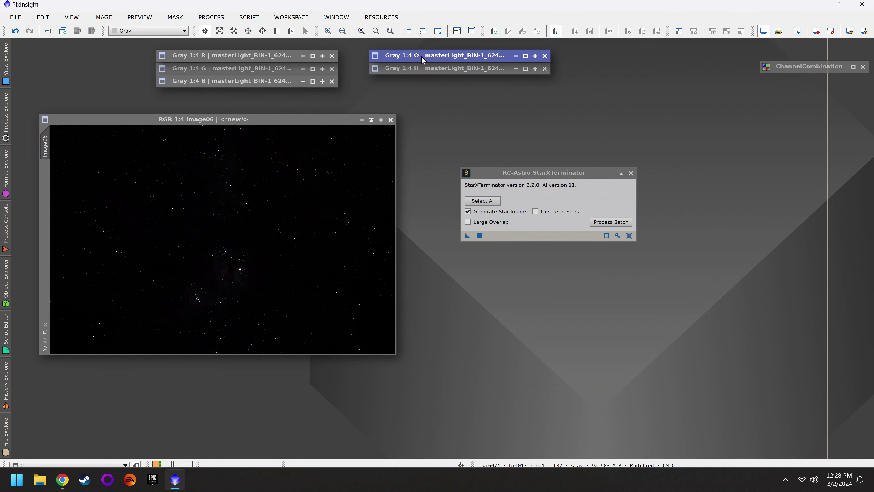
{"action": "double_click", "coordinate": [422, 57]}
{"action": "left_click_drag", "start_coordinate": [523, 173], "coordinate": [746, 243]}
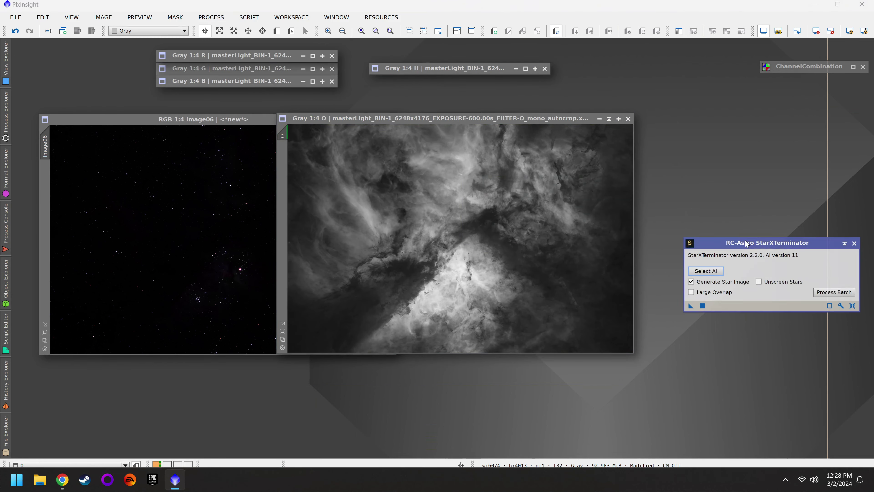
{"action": "left_click", "coordinate": [609, 118]}
Step: Drag a StarXTerminator instance onto the Image06 colour image to remove its stars
{"action": "left_click_drag", "start_coordinate": [767, 307], "coordinate": [547, 263]}
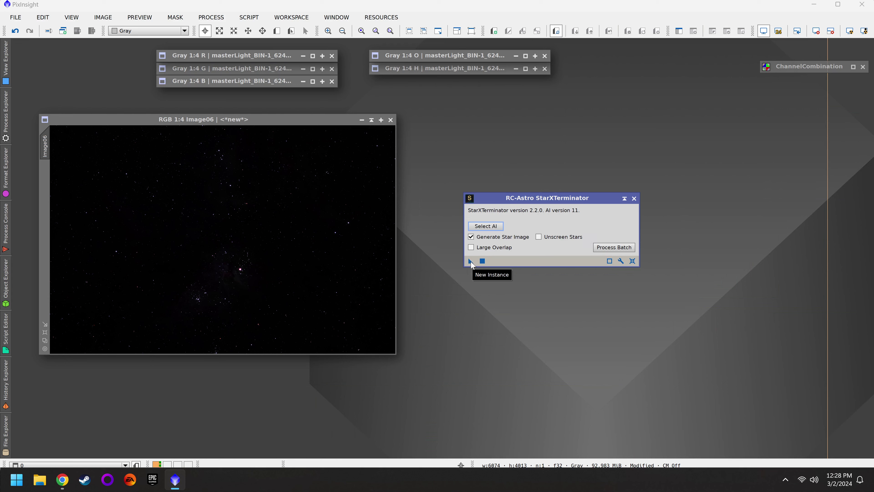
{"action": "left_click_drag", "start_coordinate": [471, 260], "coordinate": [533, 269]}
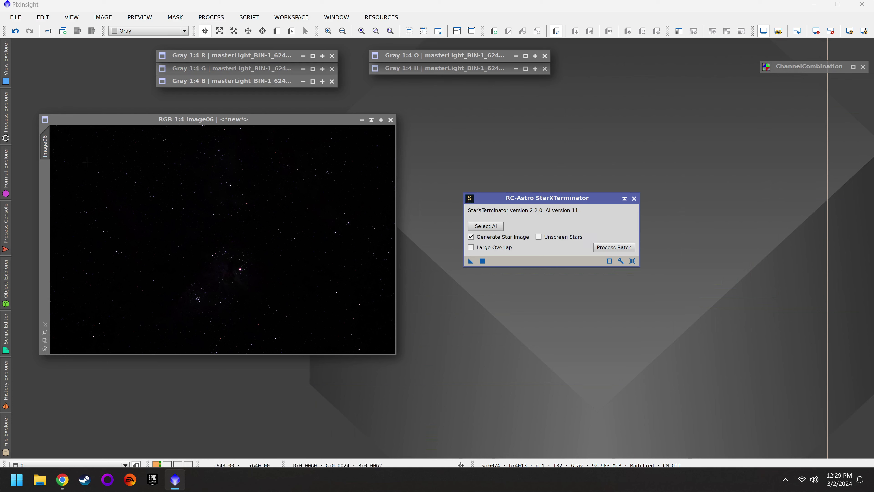
{"action": "left_click", "coordinate": [5, 114]}
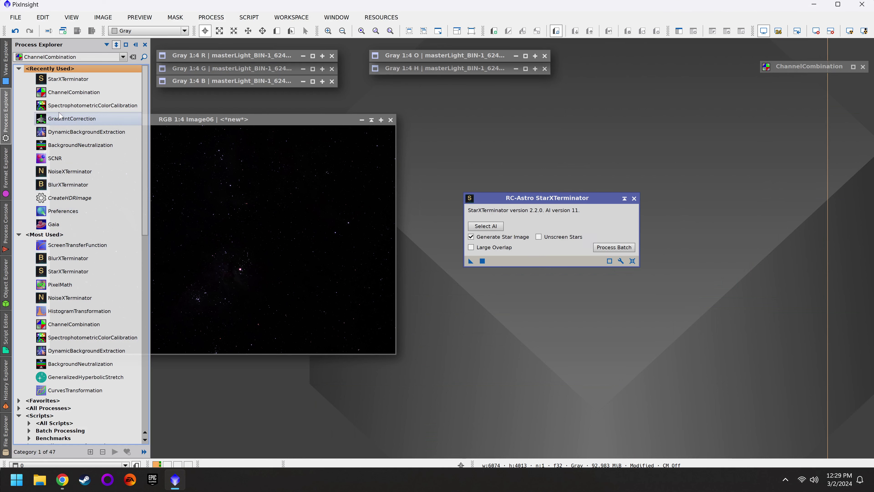
Step: Open SpectrophotometricColorCalibration and set its red, green and blue filters to SDSS u
{"action": "double_click", "coordinate": [107, 105]}
{"action": "left_click", "coordinate": [671, 179]}
{"action": "left_click", "coordinate": [652, 223]}
{"action": "left_click", "coordinate": [654, 189]}
{"action": "left_click", "coordinate": [653, 231]}
{"action": "left_click", "coordinate": [657, 199]}
{"action": "left_click", "coordinate": [651, 243]}
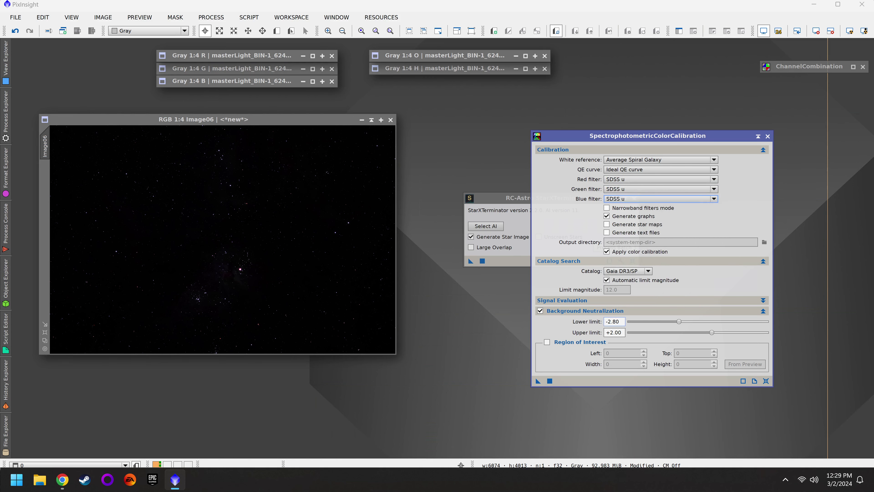
{"action": "left_click", "coordinate": [568, 303]}
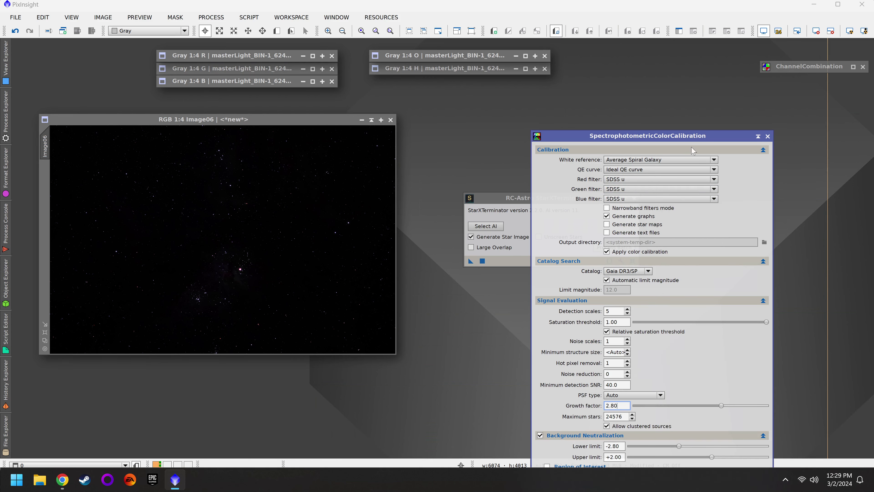
{"action": "left_click_drag", "start_coordinate": [683, 140], "coordinate": [677, 90]}
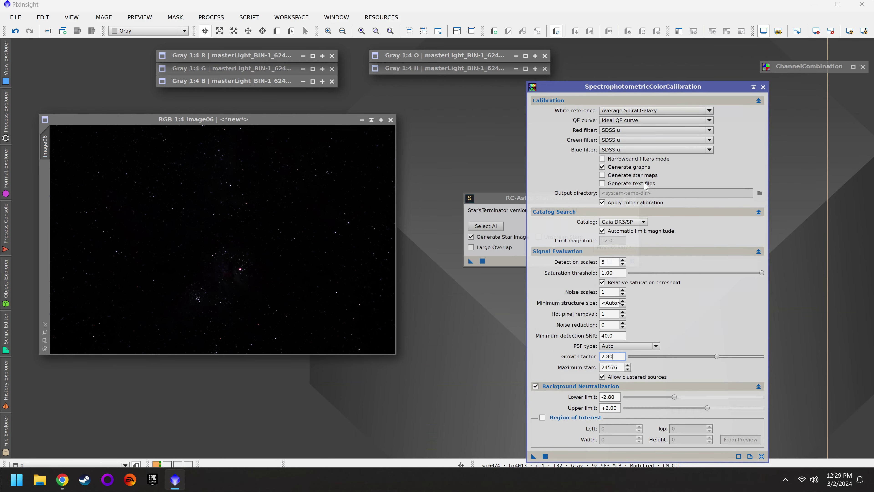
{"action": "left_click", "coordinate": [579, 251]}
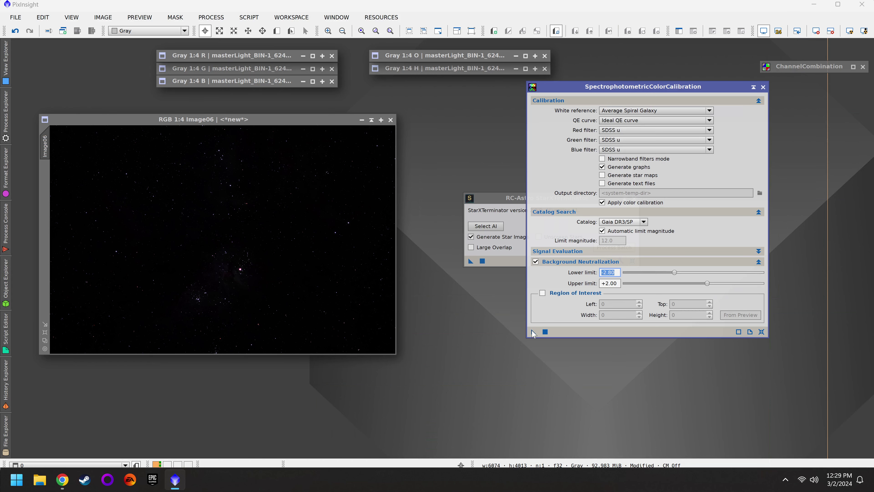
Step: Save the calibration setup as the Process02 icon and close its window
{"action": "left_click_drag", "start_coordinate": [533, 333], "coordinate": [456, 359]}
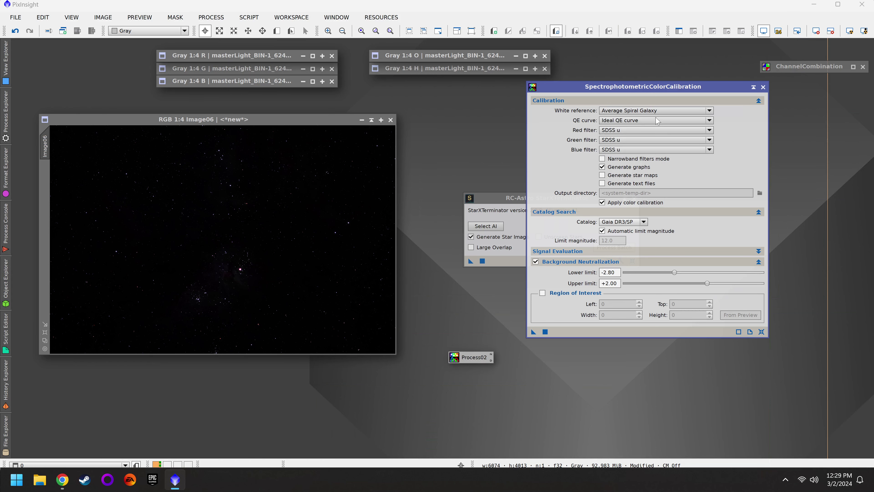
{"action": "left_click", "coordinate": [763, 87]}
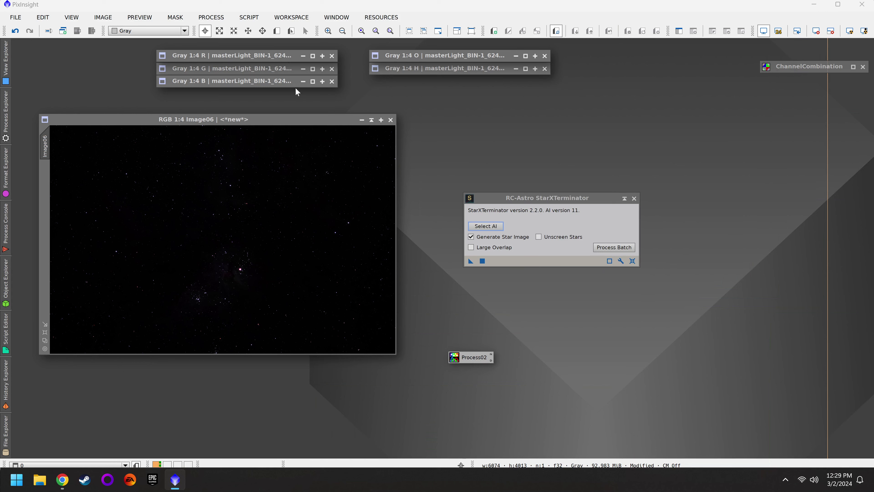
{"action": "double_click", "coordinate": [473, 358]}
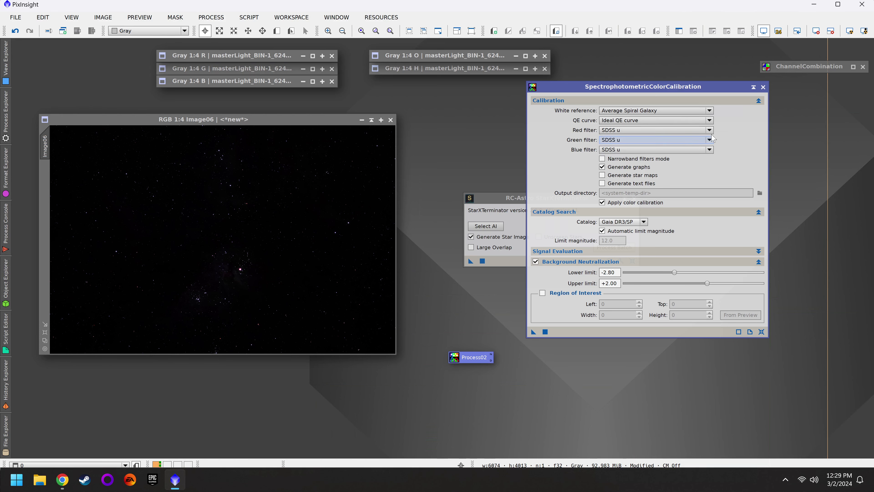
{"action": "left_click", "coordinate": [763, 88]}
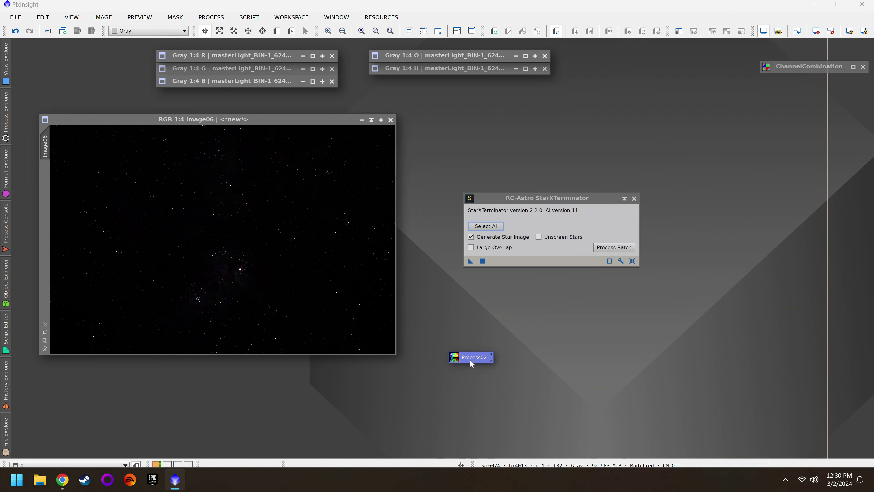
Step: Iconize StarXTerminator and rename Process02 to SPCC_s, replacing the invalid space with an underscore
{"action": "left_click", "coordinate": [624, 199]}
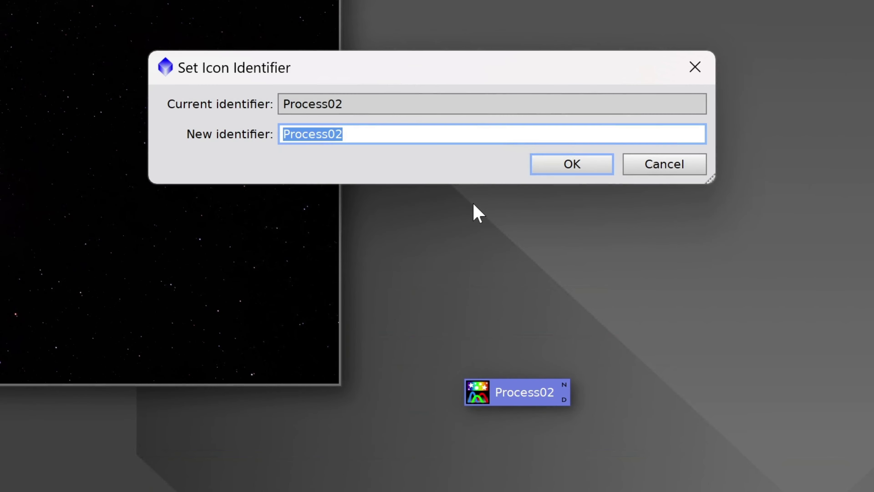
{"action": "type", "text": "SPCC"}
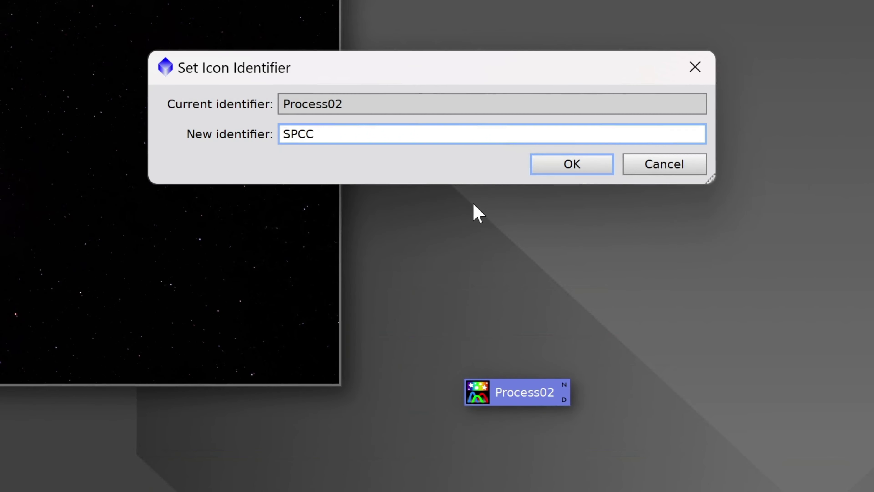
{"action": "type", "text": " s"}
{"action": "left_click", "coordinate": [537, 166]}
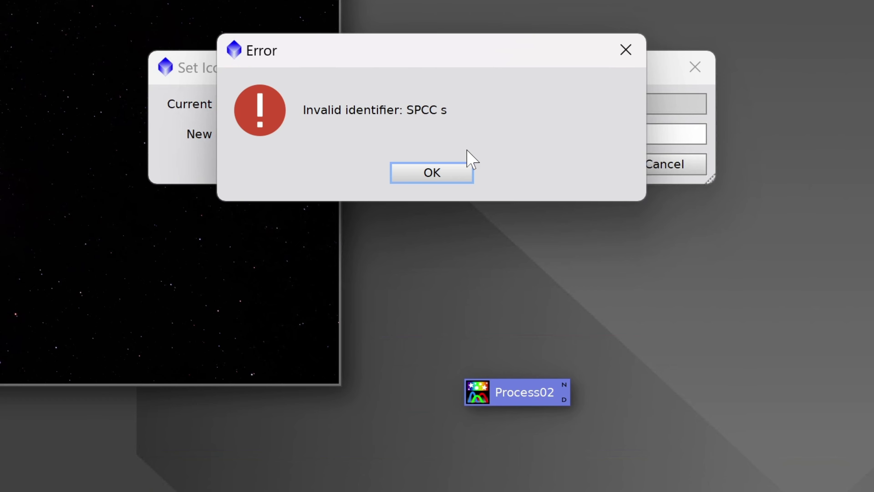
{"action": "left_click", "coordinate": [467, 177]}
{"action": "key", "text": "End"}
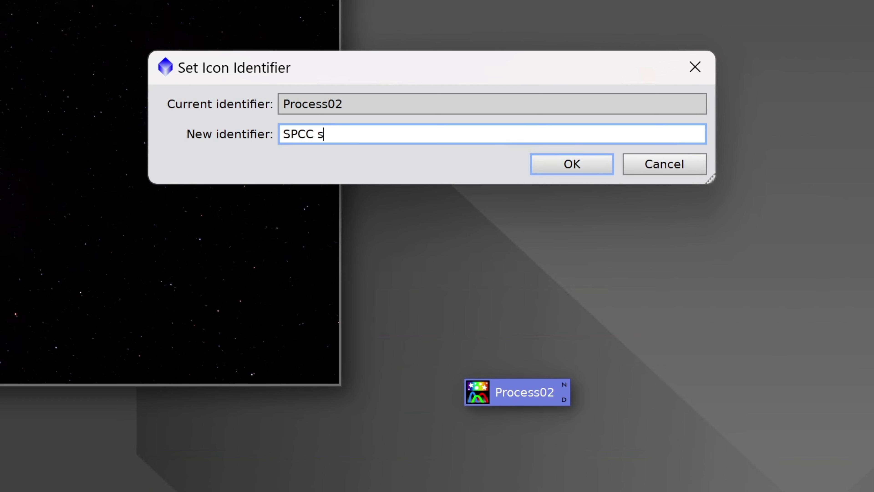
{"action": "key", "text": "Left"}
{"action": "key", "text": "BackSpace"}
{"action": "type", "text": "_"}
{"action": "left_click", "coordinate": [579, 166]}
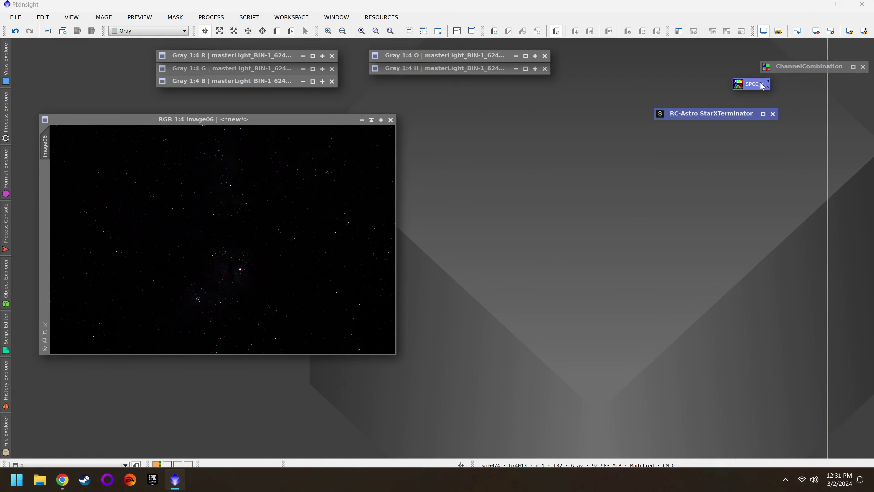
Step: Delete the SPCC_s process icon and move Image06 to the right
{"action": "right_click", "coordinate": [762, 85]}
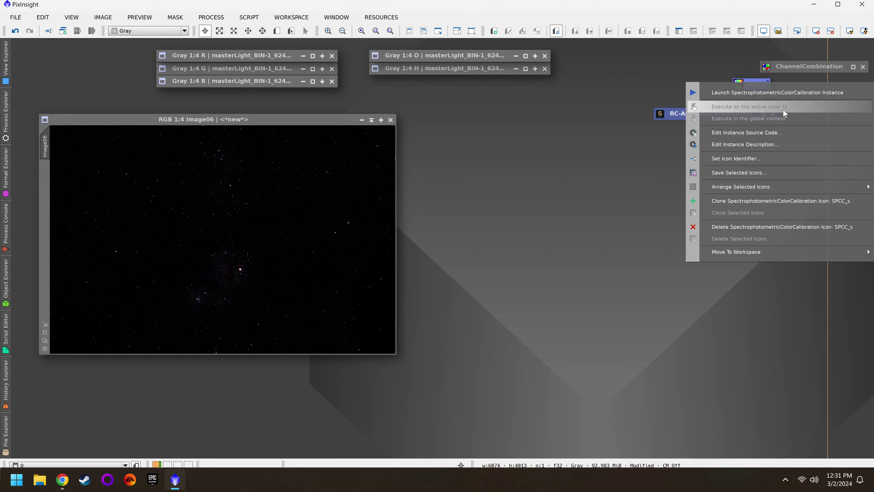
{"action": "left_click", "coordinate": [759, 232]}
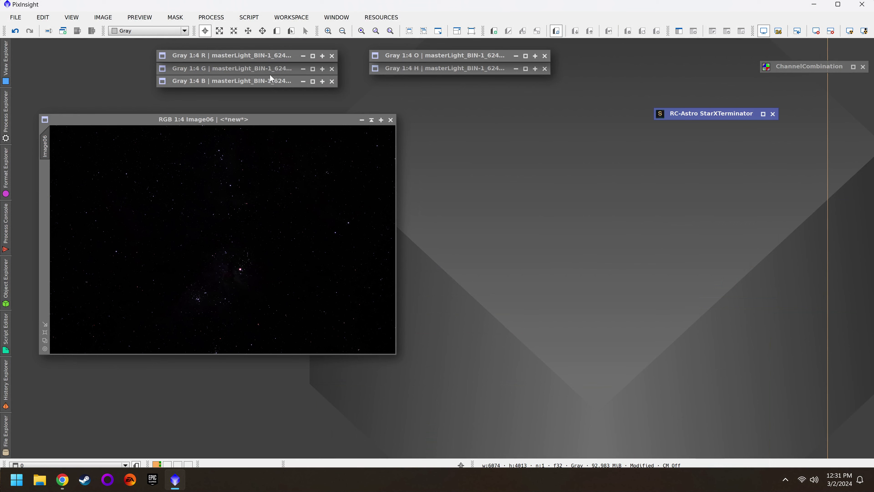
{"action": "left_click_drag", "start_coordinate": [240, 120], "coordinate": [599, 154]}
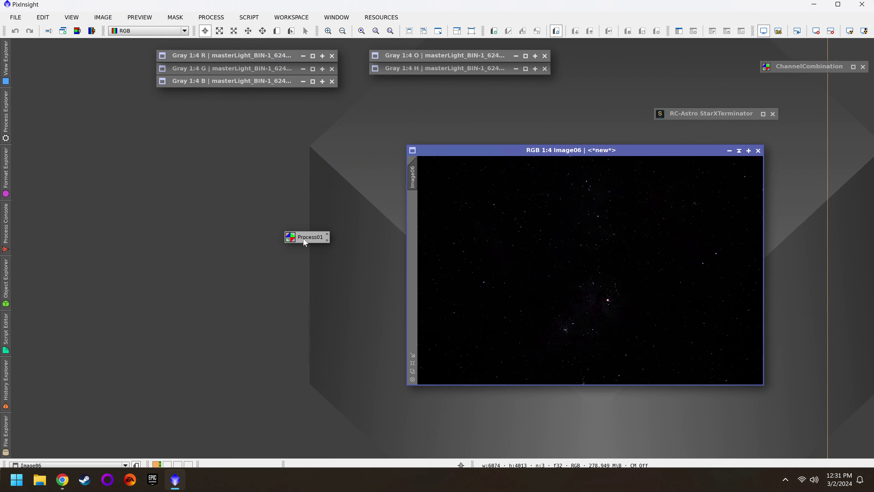
Step: Reopen ChannelCombination from the Process01 icon and check its R, G and B sources
{"action": "double_click", "coordinate": [304, 239]}
{"action": "left_click_drag", "start_coordinate": [540, 189], "coordinate": [225, 164]}
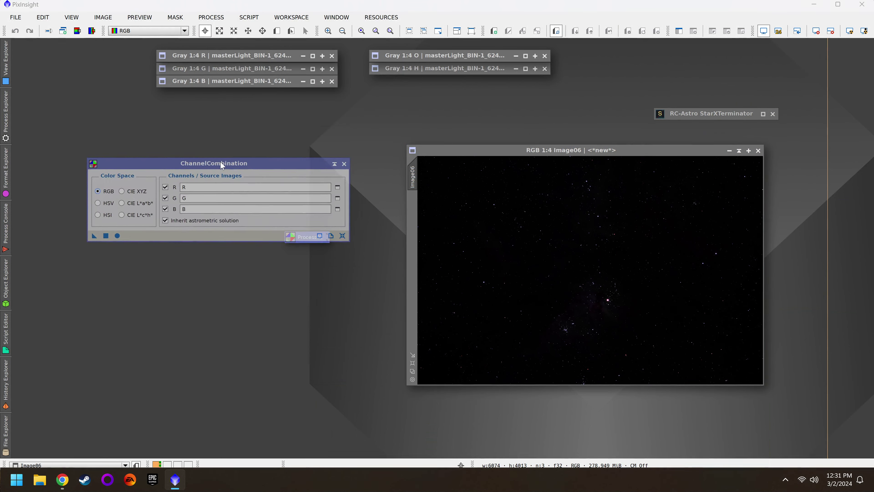
{"action": "key", "text": "Tab"}
{"action": "key", "text": "Tab"}
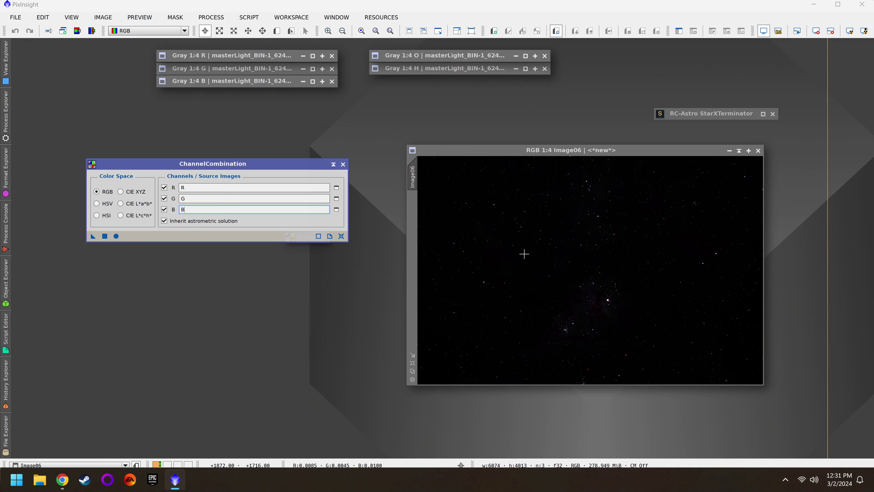
{"action": "left_click", "coordinate": [558, 153]}
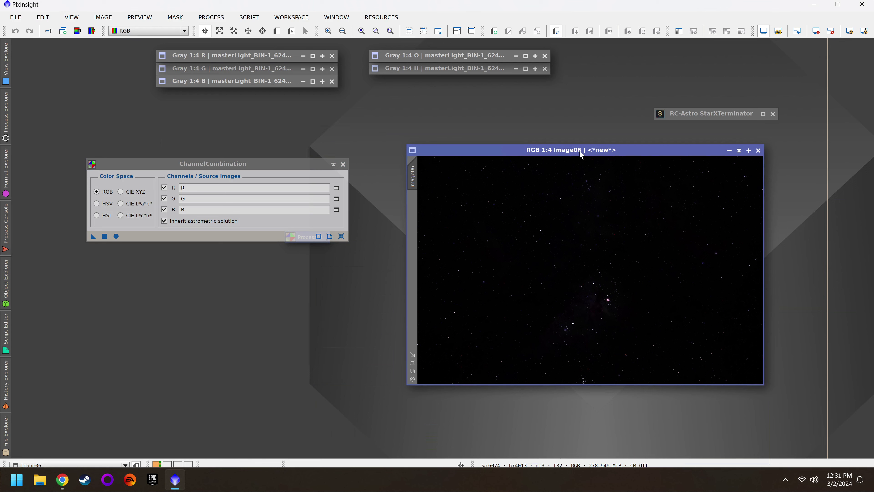
Step: Rename Image06 to 'RGB', move it left, and apply an STF AutoStretch with Ctrl+A
{"action": "double_click", "coordinate": [412, 176]}
{"action": "type", "text": "RGB"}
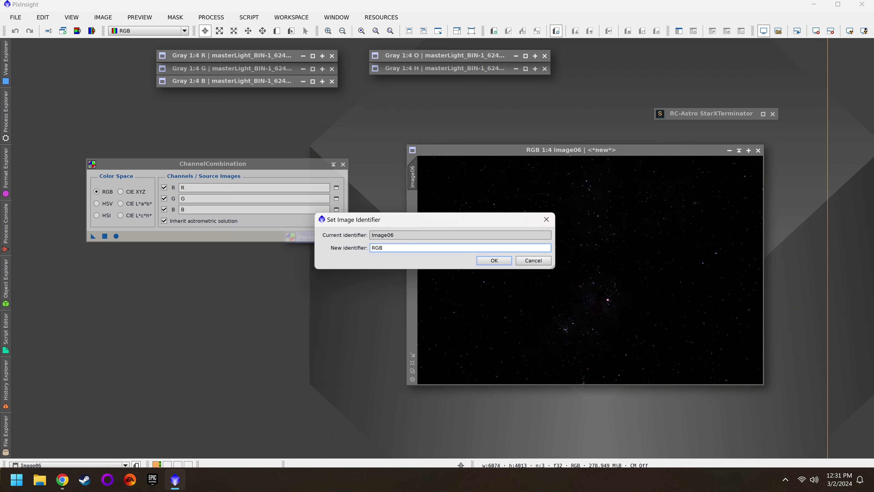
{"action": "key", "text": "Return"}
{"action": "left_click_drag", "start_coordinate": [551, 149], "coordinate": [330, 150]}
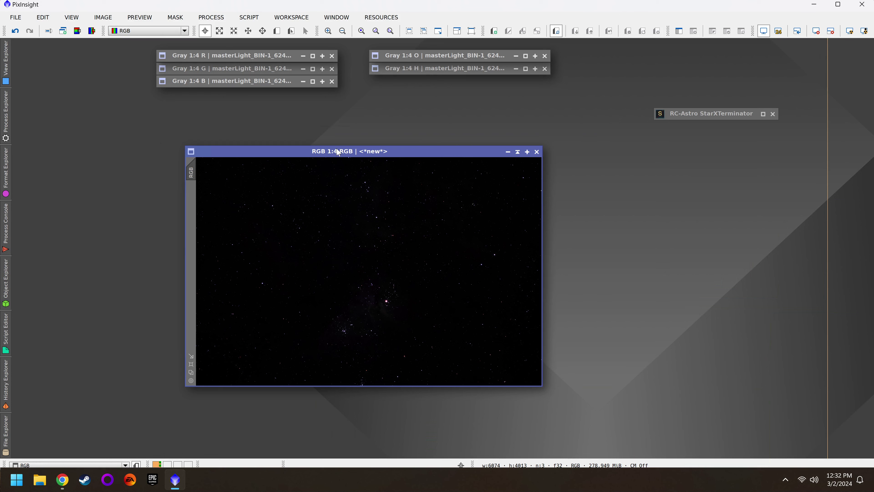
{"action": "key", "text": "ctrl+a"}
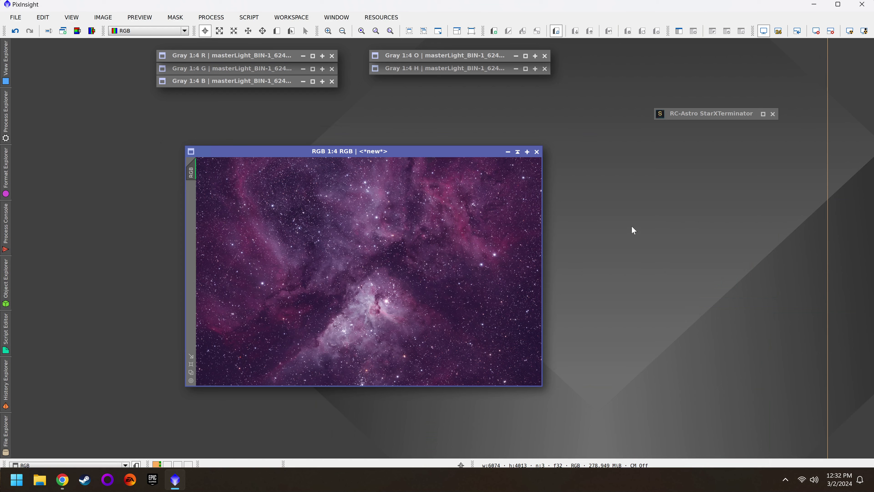
Step: Find ScreenTransferFunction by searching 'scree' in Process Explorer and place it beside the image
{"action": "left_click", "coordinate": [6, 113]}
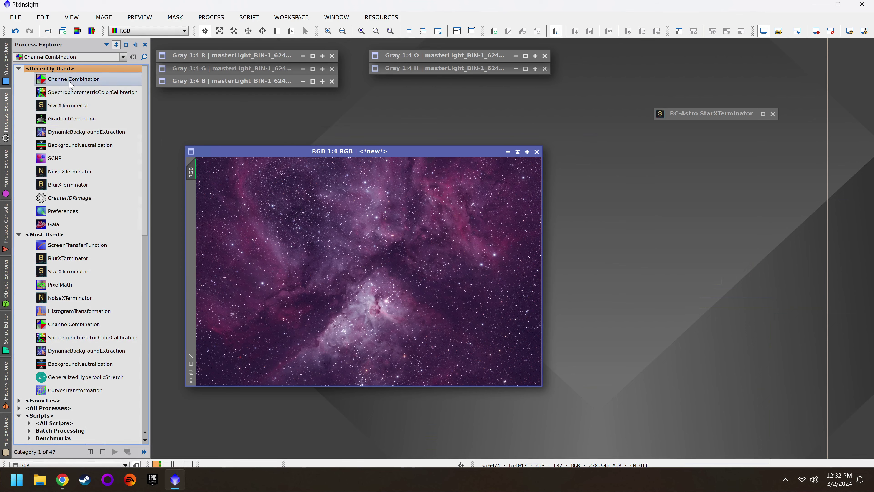
{"action": "left_click", "coordinate": [117, 246]}
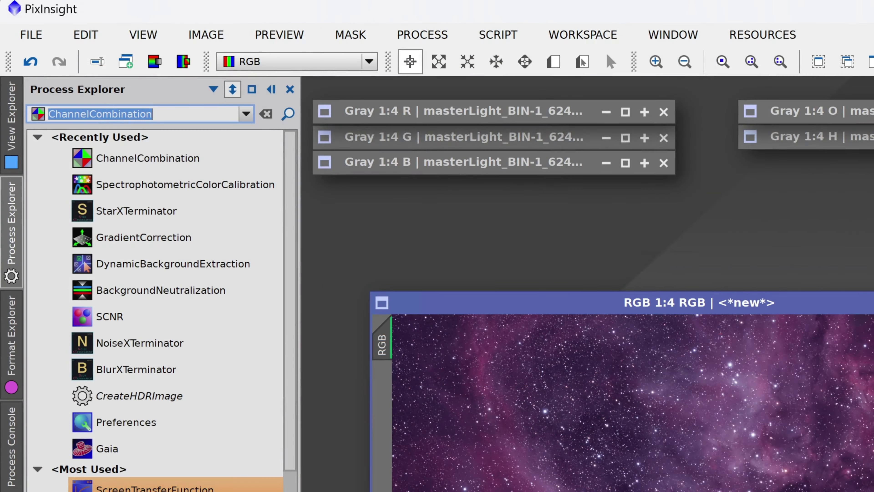
{"action": "type", "text": "scree"}
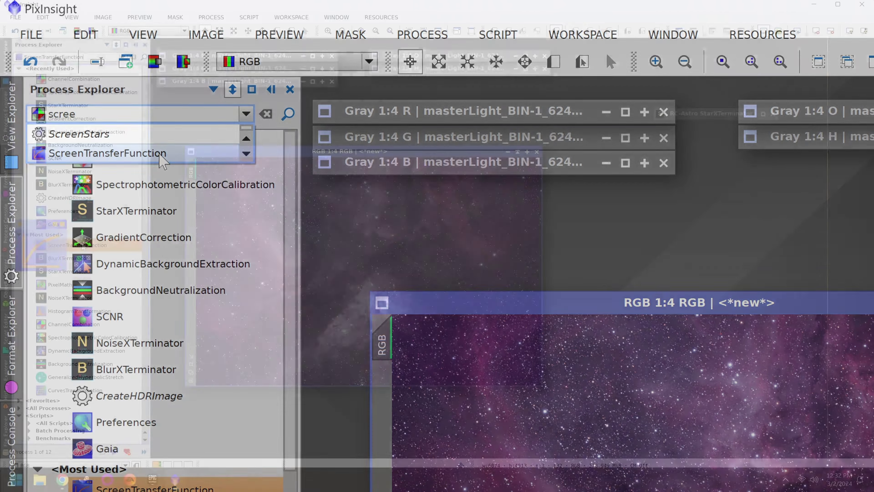
{"action": "left_click", "coordinate": [162, 154]}
{"action": "left_click_drag", "start_coordinate": [651, 121], "coordinate": [653, 176]}
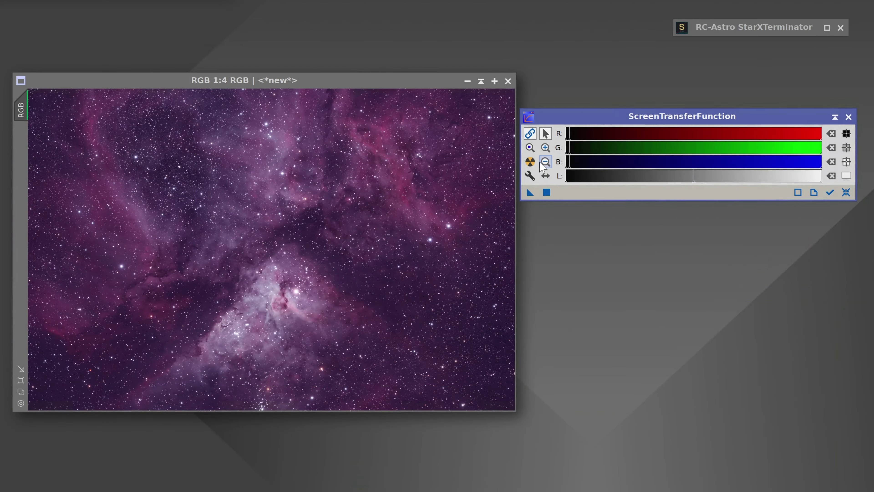
{"action": "left_click", "coordinate": [533, 166]}
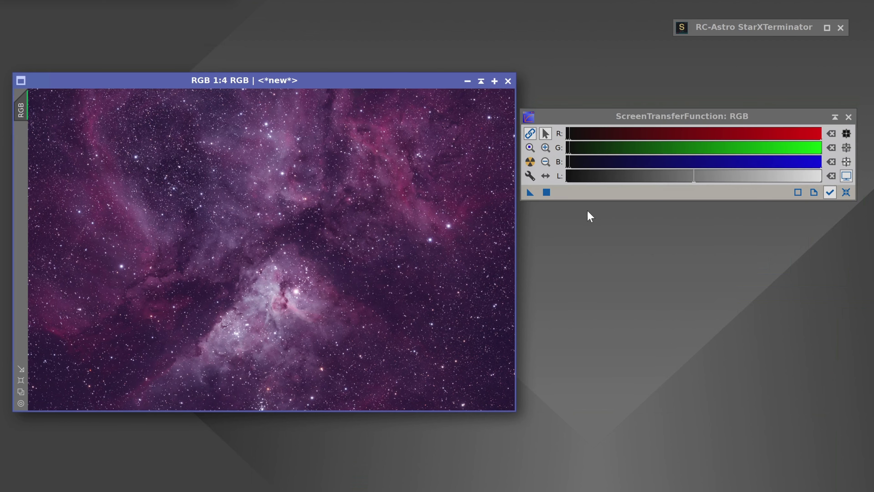
{"action": "left_click", "coordinate": [533, 134]}
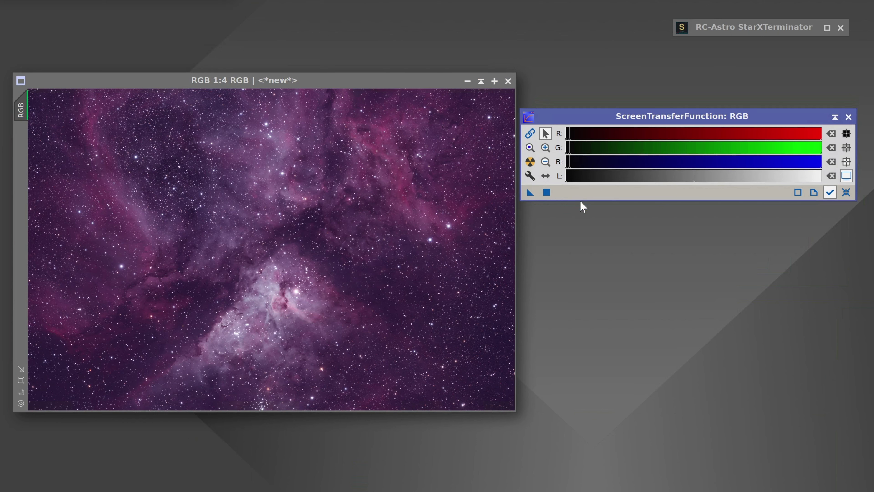
{"action": "left_click", "coordinate": [336, 78]}
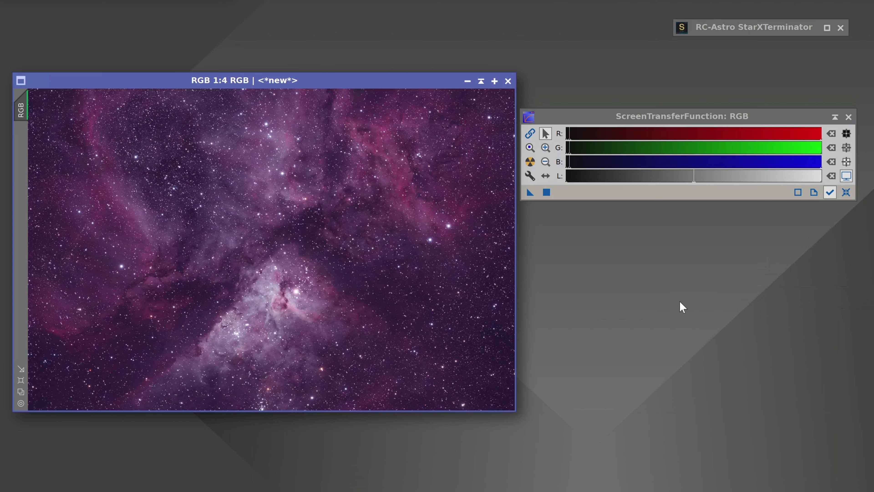
{"action": "left_click", "coordinate": [530, 162]}
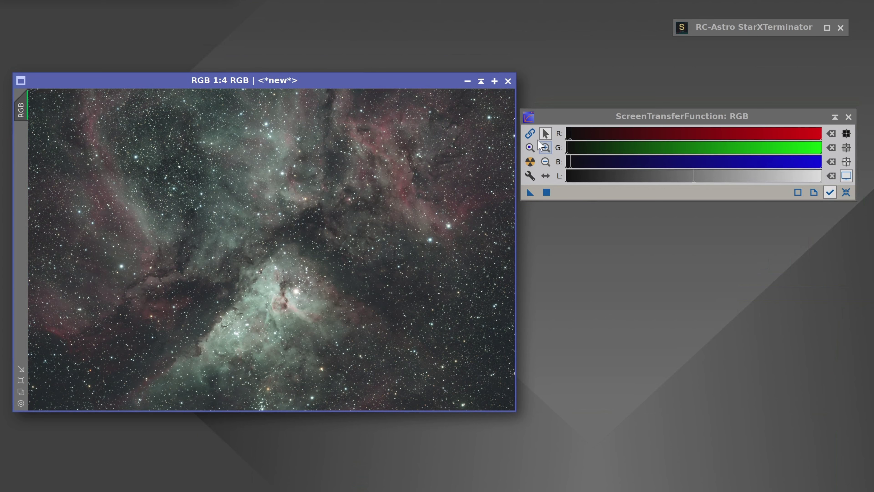
{"action": "left_click", "coordinate": [530, 133]}
{"action": "left_click", "coordinate": [530, 161]}
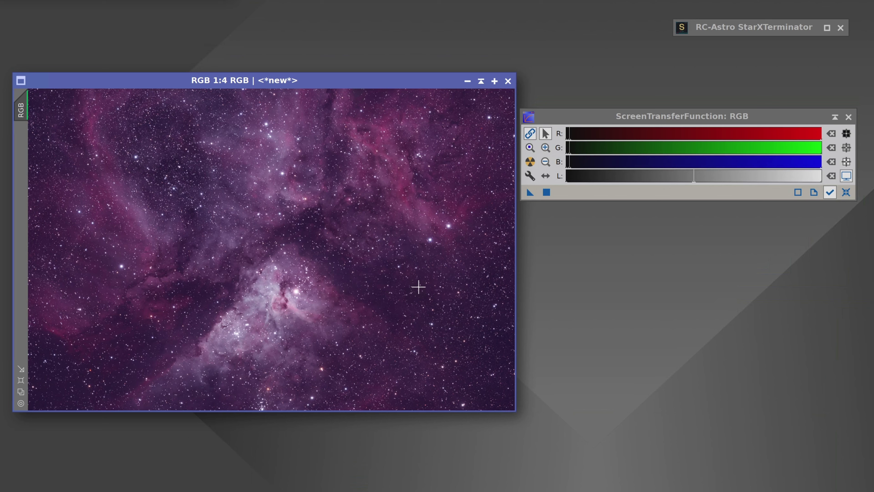
{"action": "left_click", "coordinate": [532, 148]}
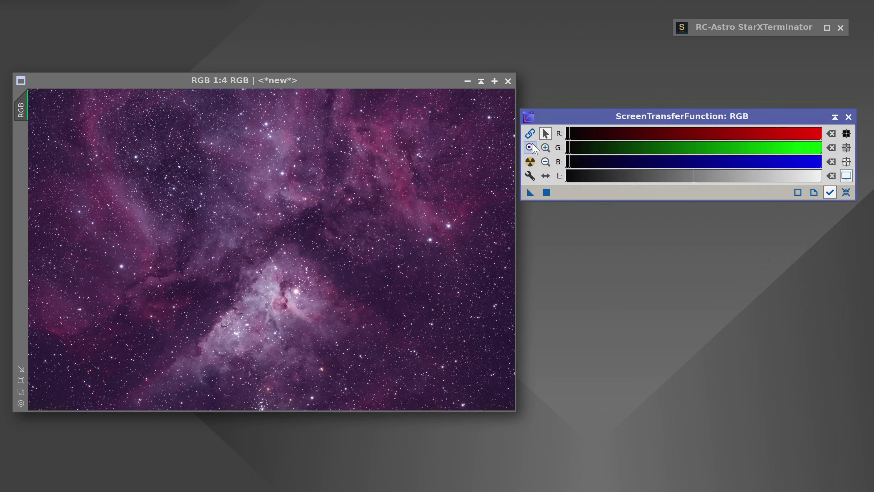
{"action": "left_click", "coordinate": [530, 161]}
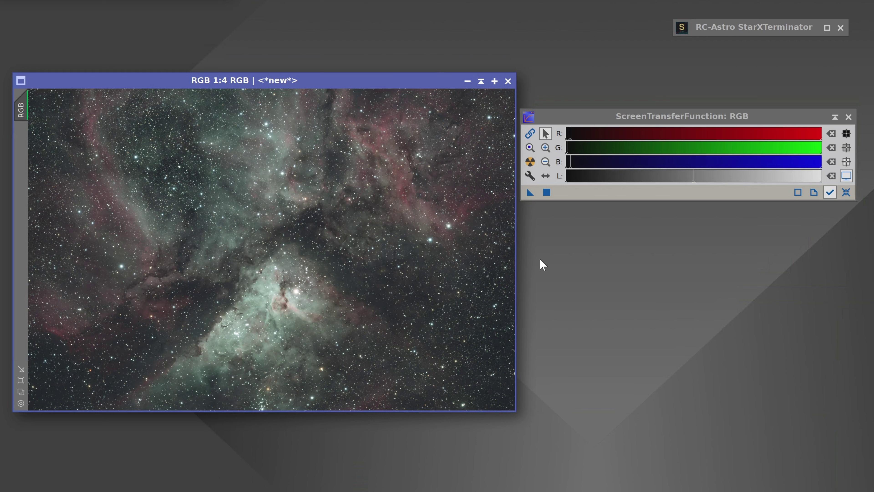
{"action": "key", "text": "ctrl+a"}
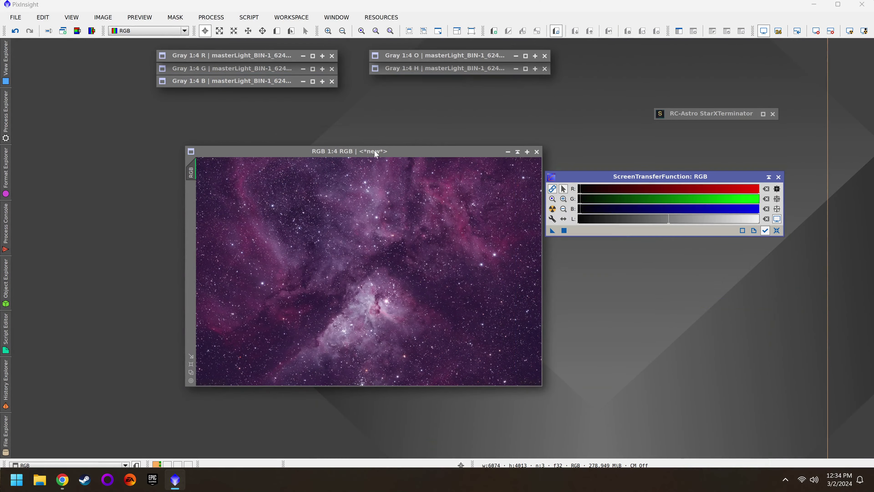
Step: Start a Save As for the RGB image with JPEG as the file type
{"action": "left_click", "coordinate": [289, 85]}
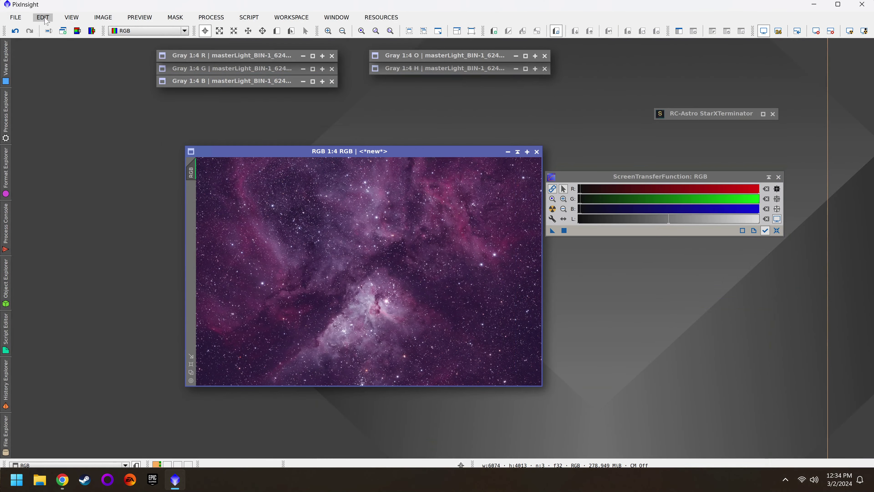
{"action": "left_click", "coordinate": [24, 18]}
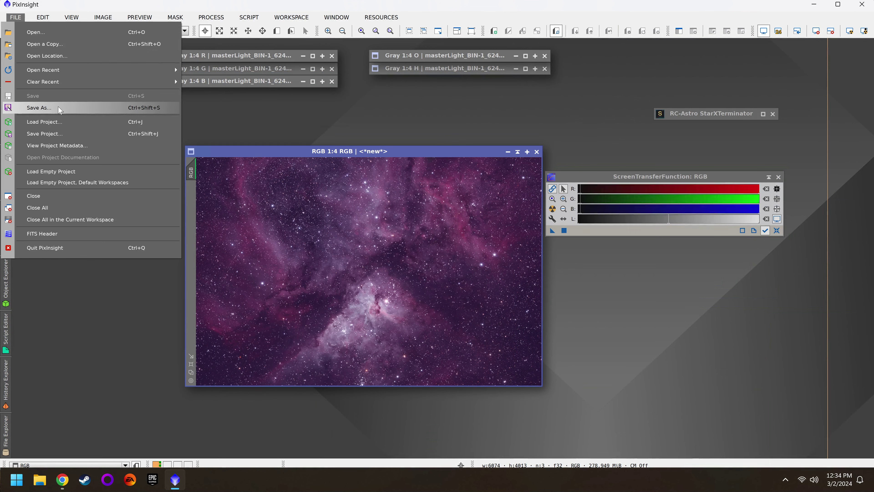
{"action": "left_click", "coordinate": [64, 108]}
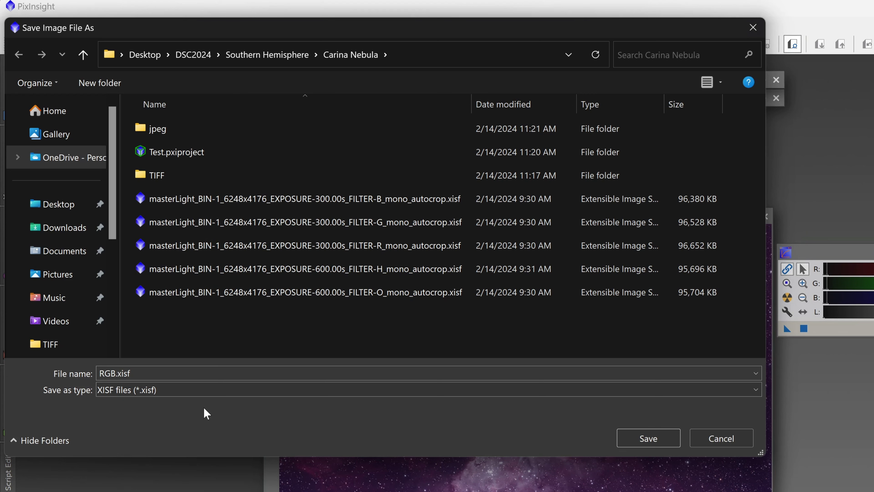
{"action": "left_click", "coordinate": [192, 388]}
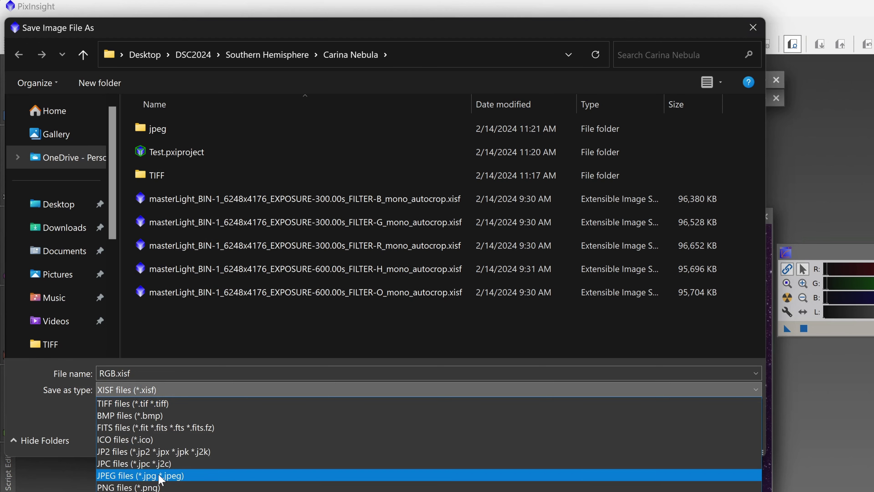
{"action": "left_click", "coordinate": [174, 476]}
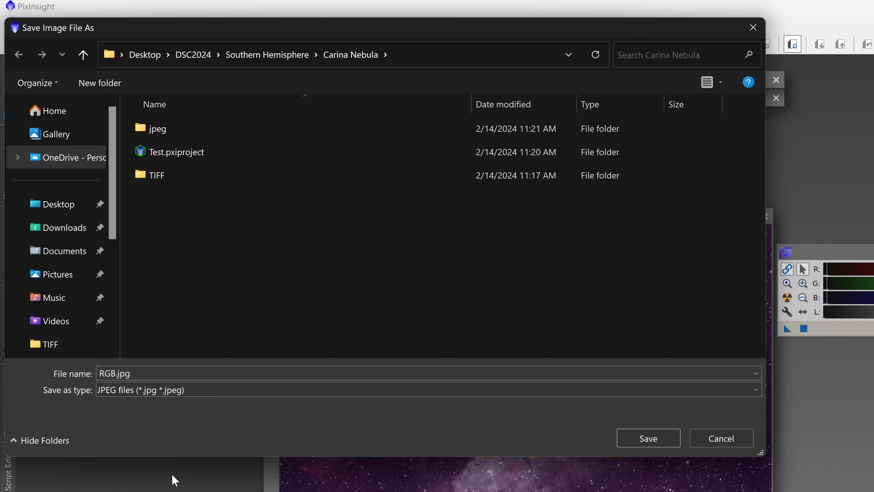
Step: Save it as RGB.jpg with the ICC profile embedded at quality 100
{"action": "left_click", "coordinate": [658, 442]}
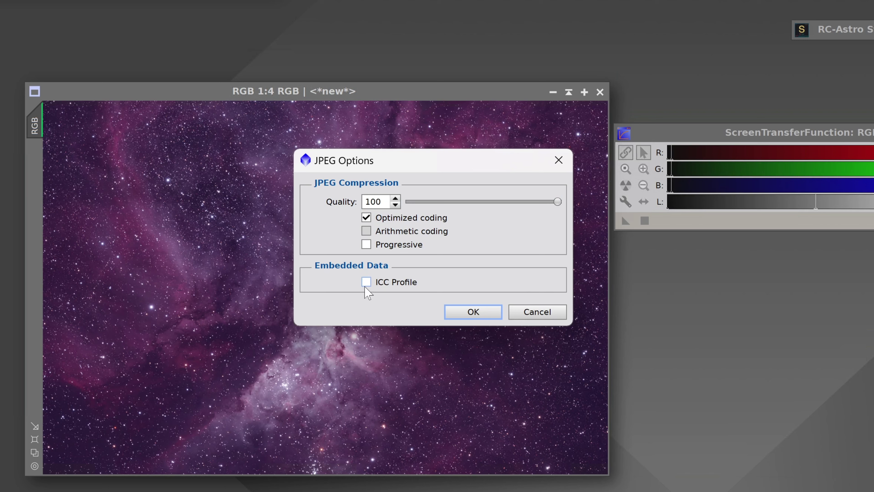
{"action": "left_click", "coordinate": [366, 283]}
{"action": "left_click", "coordinate": [486, 312]}
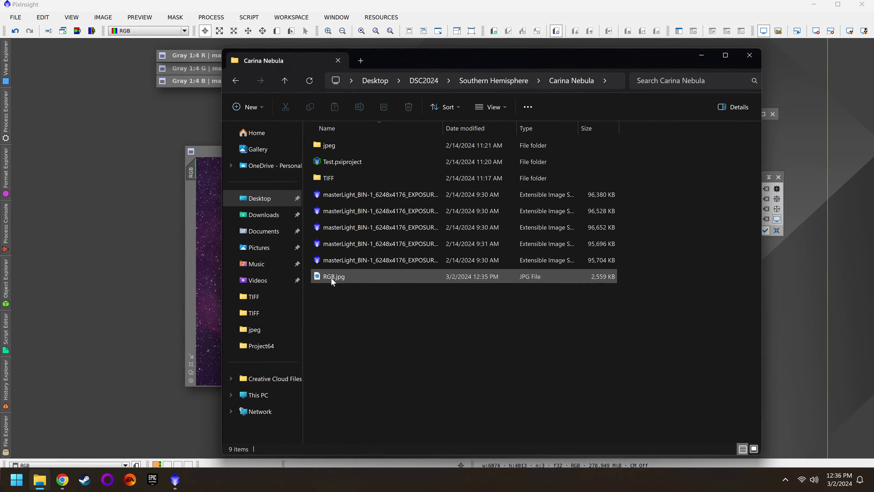
Step: Open the exported RGB.jpg from File Explorer, which shows only a dark star field
{"action": "double_click", "coordinate": [331, 277]}
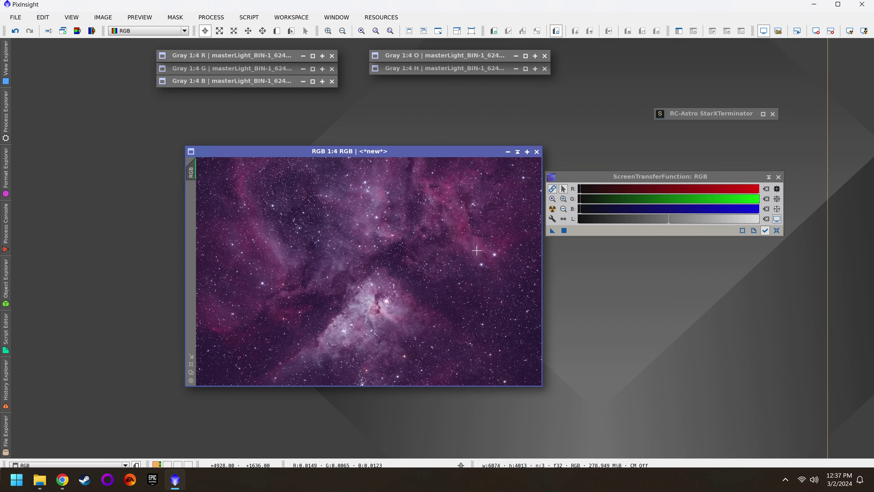
Step: Toggle the RGB image's screen stretch off and on three times, then show Process Explorer
{"action": "left_click", "coordinate": [779, 220]}
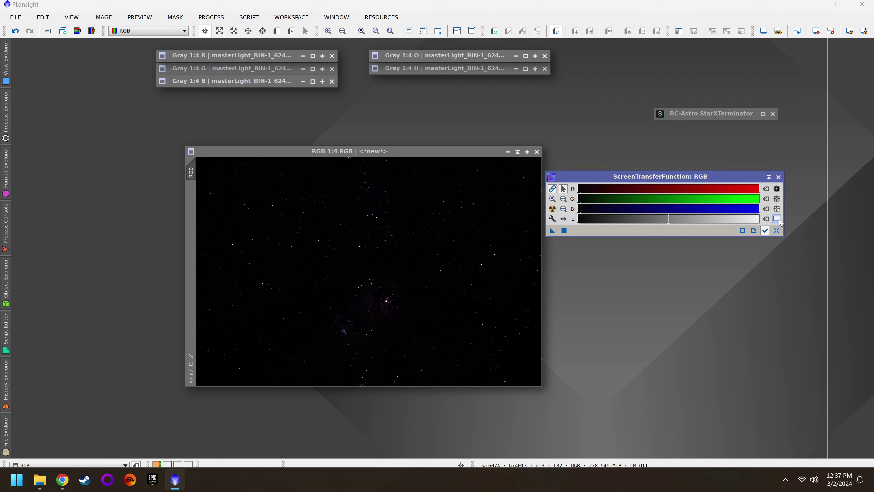
{"action": "left_click", "coordinate": [777, 220]}
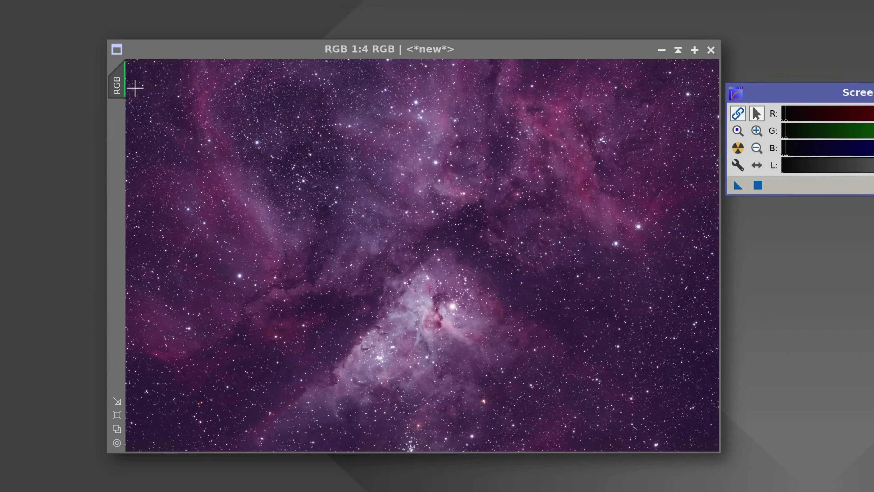
{"action": "mouse_move", "coordinate": [196, 170]}
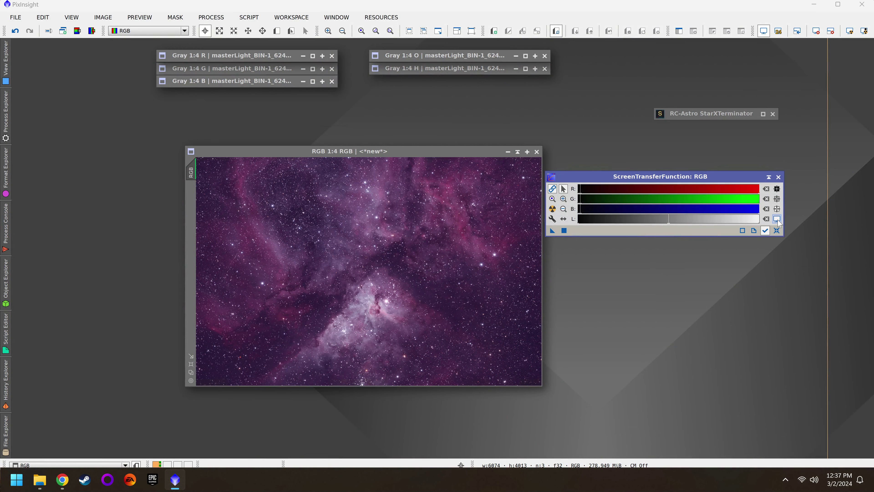
{"action": "left_click", "coordinate": [778, 221]}
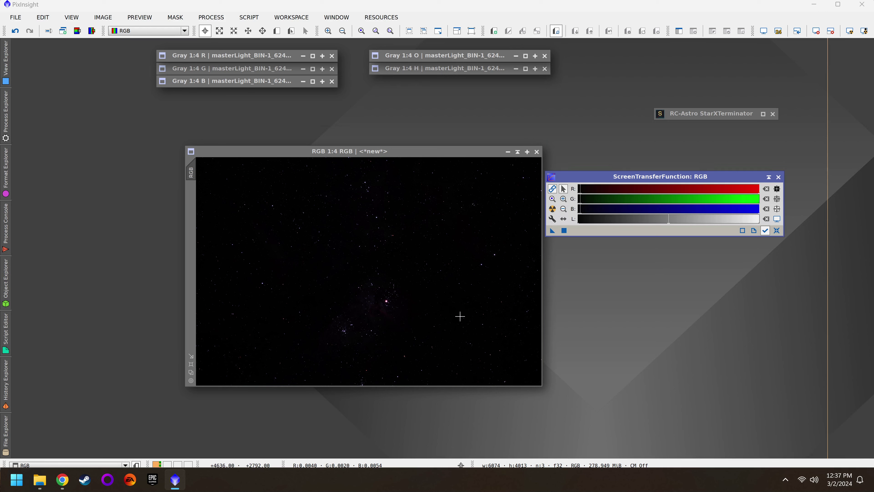
{"action": "left_click", "coordinate": [777, 219]}
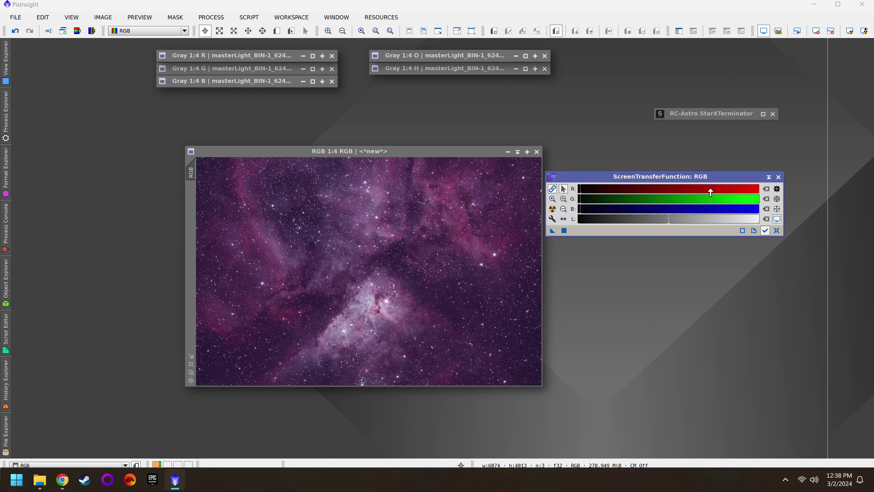
{"action": "left_click", "coordinate": [777, 220]}
{"action": "left_click", "coordinate": [777, 220]}
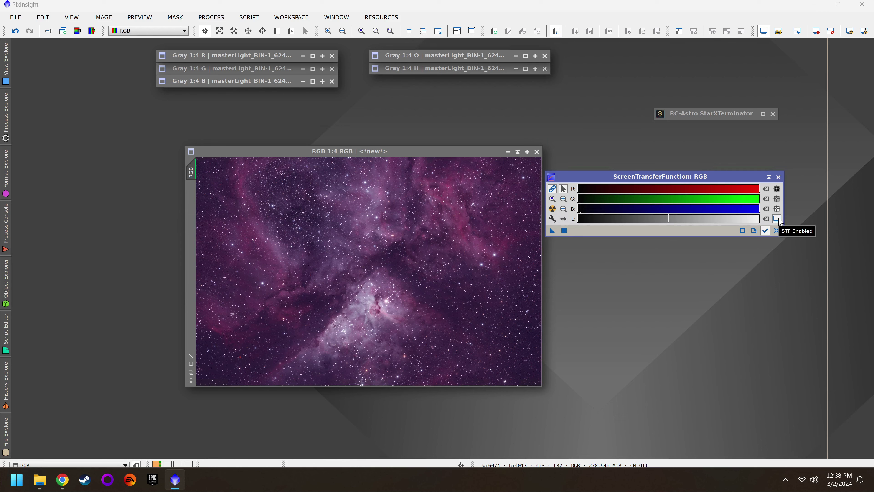
{"action": "left_click", "coordinate": [4, 126]}
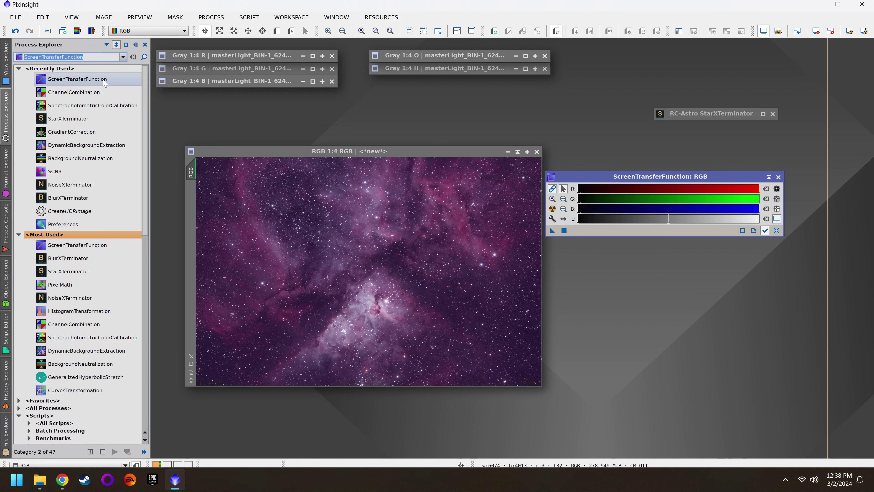
Step: Search 'hist' in Process Explorer and open the HistogramTransformation window
{"action": "type", "text": "histog"}
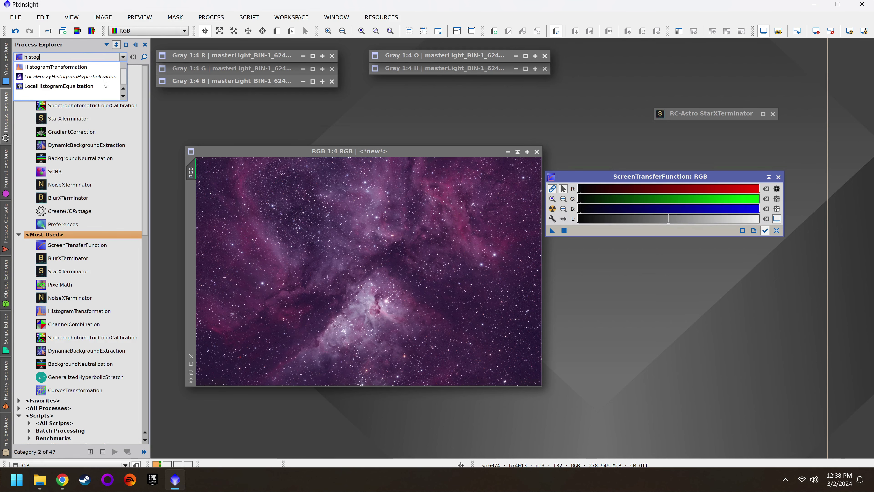
{"action": "left_click", "coordinate": [71, 67]}
{"action": "double_click", "coordinate": [60, 256]}
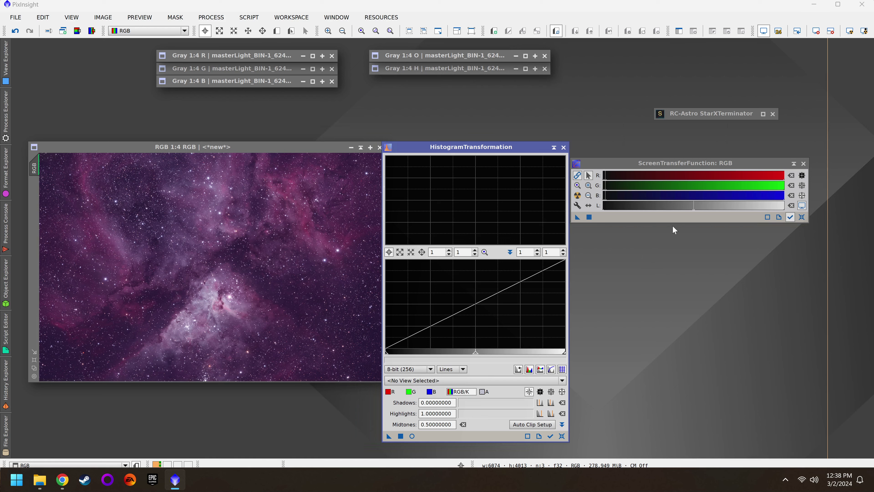
{"action": "left_click", "coordinate": [742, 194]}
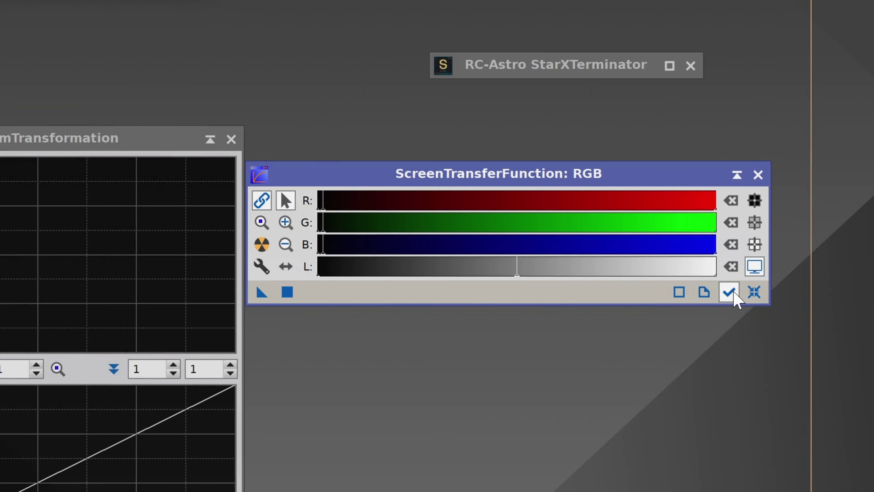
{"action": "left_click", "coordinate": [732, 292]}
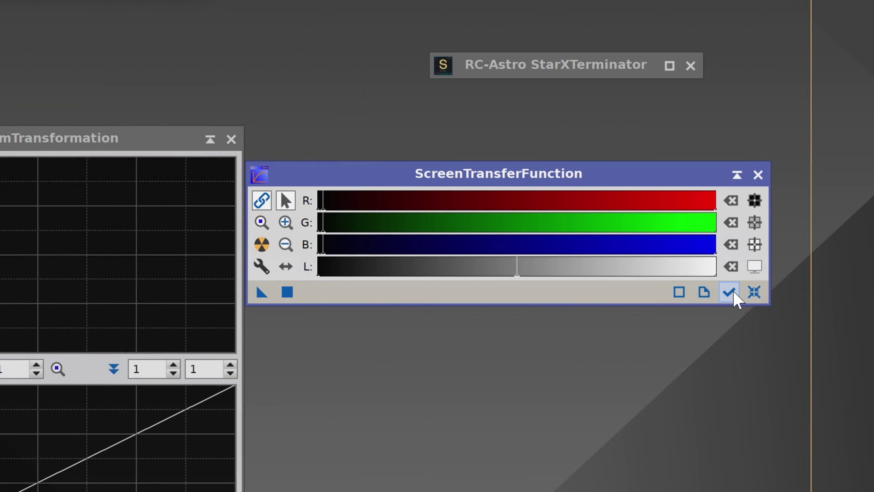
{"action": "left_click", "coordinate": [733, 293]}
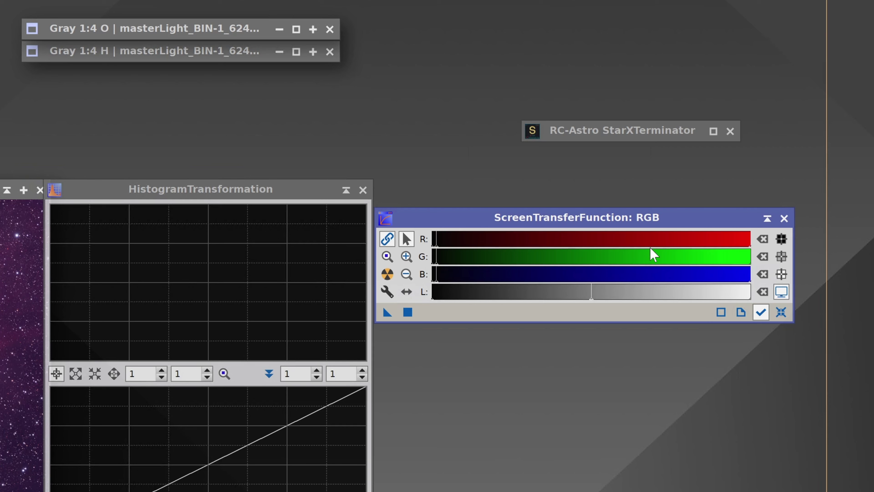
{"action": "left_click", "coordinate": [106, 28]}
{"action": "left_click", "coordinate": [547, 215]}
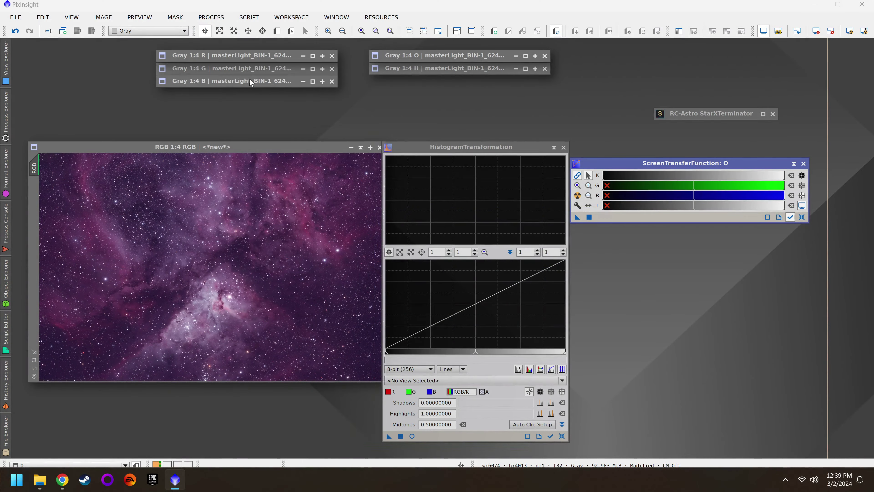
{"action": "left_click", "coordinate": [250, 82]}
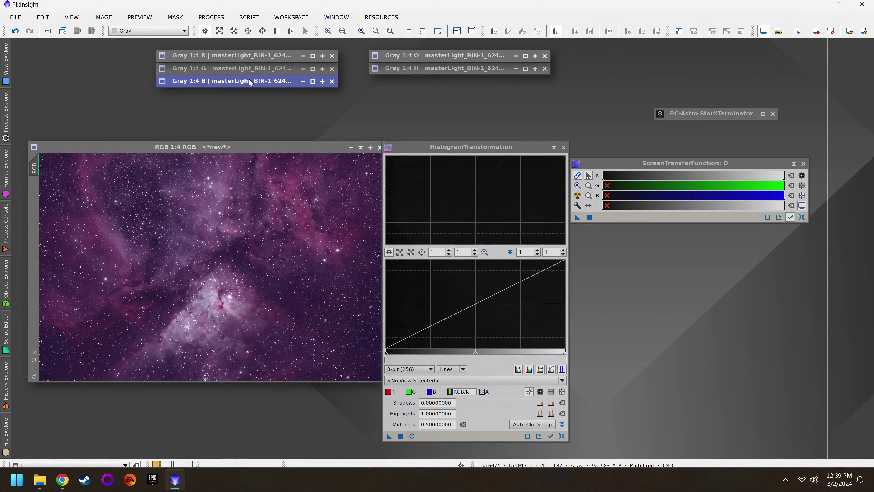
{"action": "left_click", "coordinate": [213, 152]}
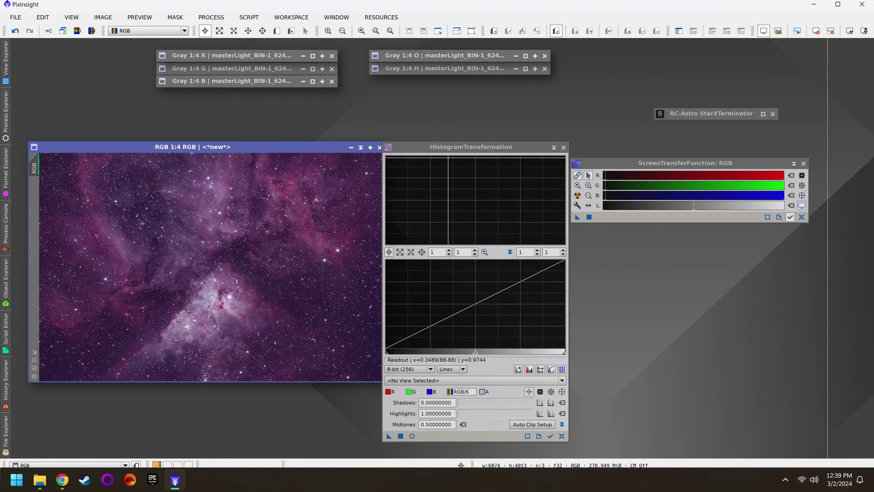
Step: Raise the HistogramTransformation window and set its view selector to the RGB image
{"action": "left_click_drag", "start_coordinate": [449, 151], "coordinate": [458, 130]}
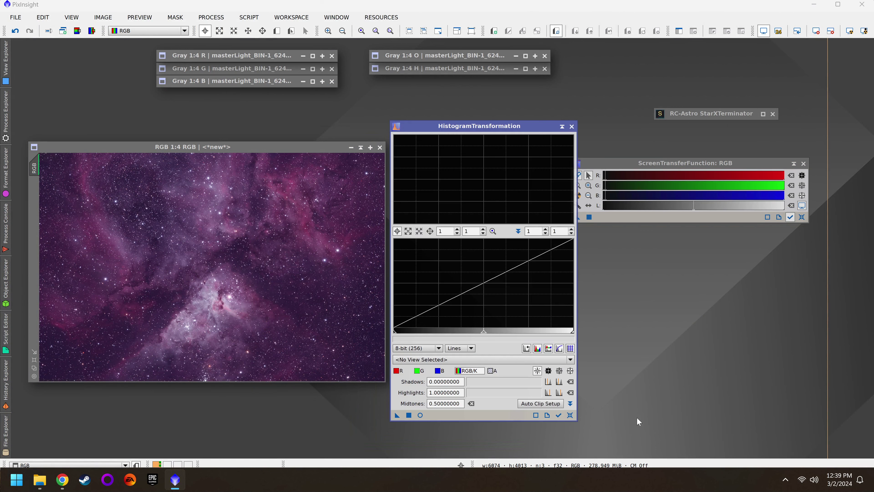
{"action": "left_click", "coordinate": [453, 366]}
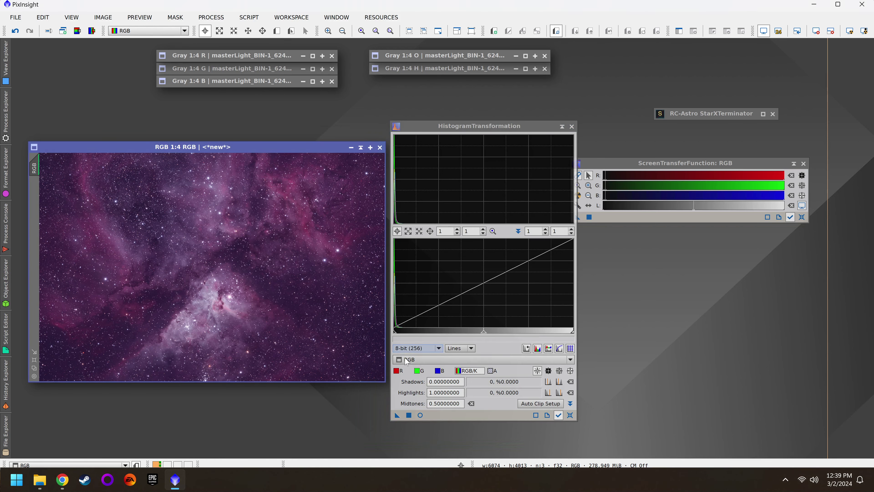
{"action": "left_click", "coordinate": [411, 359]}
{"action": "left_click", "coordinate": [448, 377]}
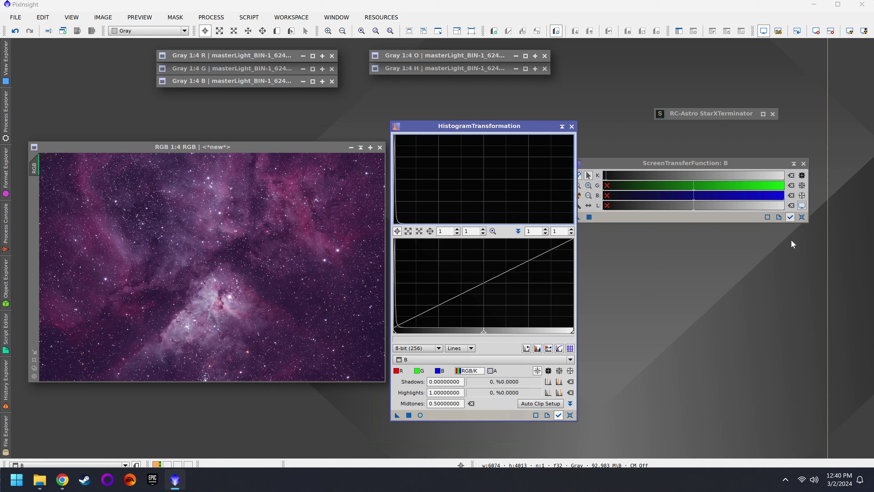
{"action": "left_click", "coordinate": [735, 163]}
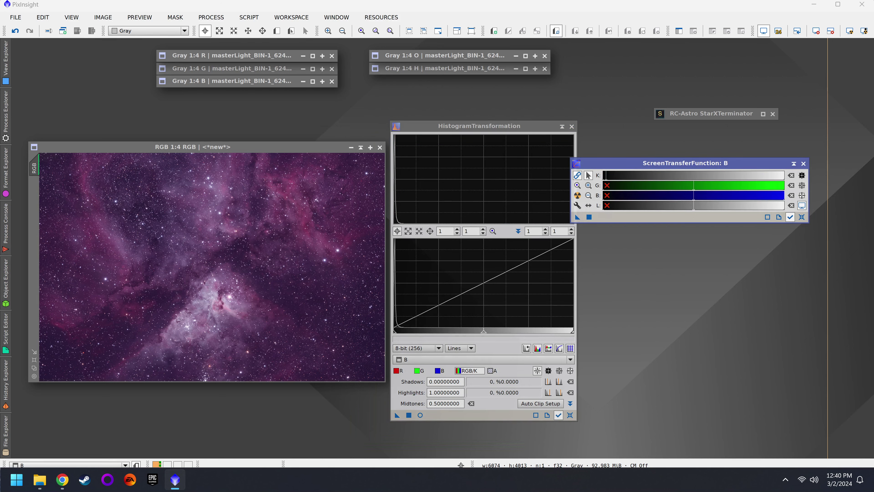
{"action": "left_click", "coordinate": [264, 147]}
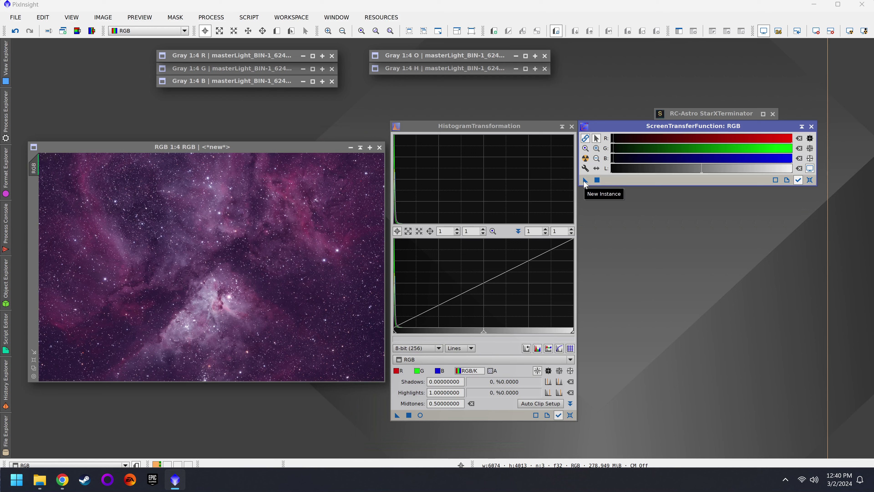
Step: Transfer the STF AutoStretch parameters into HistogramTransformation, giving midtones 0.01557560
{"action": "left_click_drag", "start_coordinate": [585, 184], "coordinate": [440, 419]}
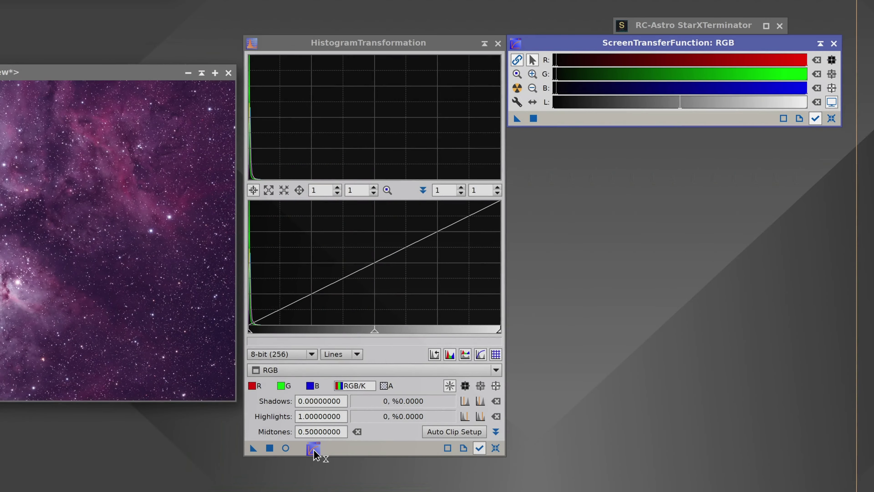
{"action": "mouse_move", "coordinate": [315, 449]}
{"action": "left_mouse_down"}
{"action": "mouse_move", "coordinate": [315, 465]}
{"action": "mouse_move", "coordinate": [316, 451]}
{"action": "left_mouse_up"}
{"action": "left_click_drag", "start_coordinate": [311, 447], "coordinate": [337, 447]}
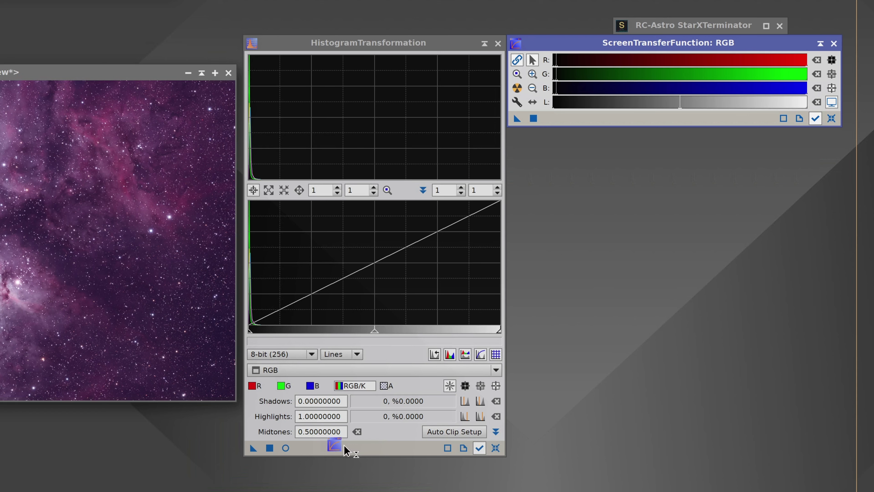
{"action": "left_click_drag", "start_coordinate": [352, 446], "coordinate": [321, 447]}
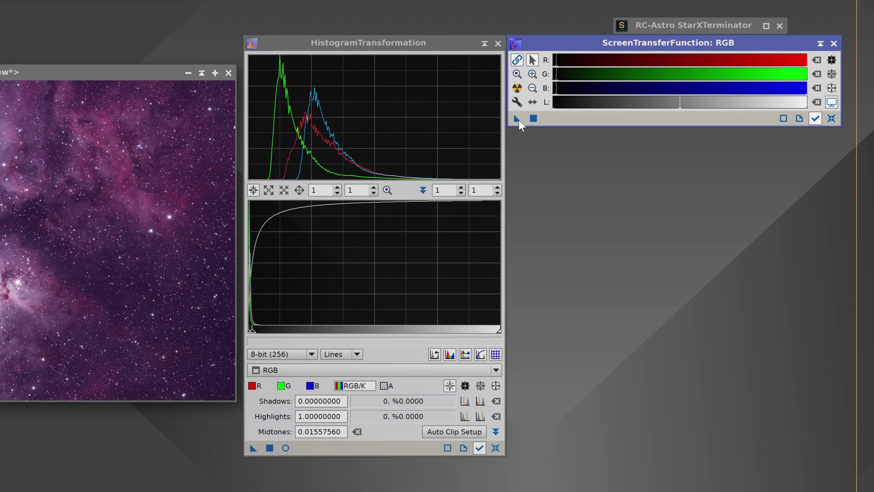
{"action": "left_click_drag", "start_coordinate": [517, 118], "coordinate": [329, 405]}
{"action": "left_click_drag", "start_coordinate": [295, 452], "coordinate": [328, 447]}
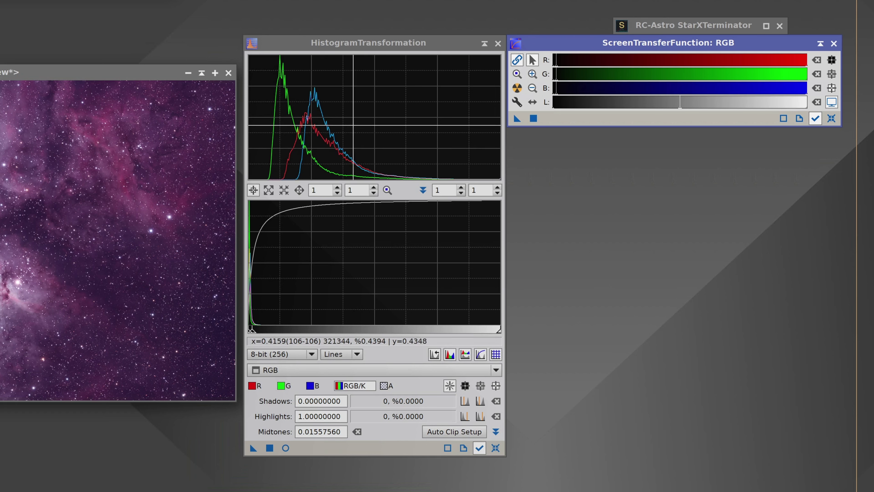
{"action": "left_click", "coordinate": [147, 200]}
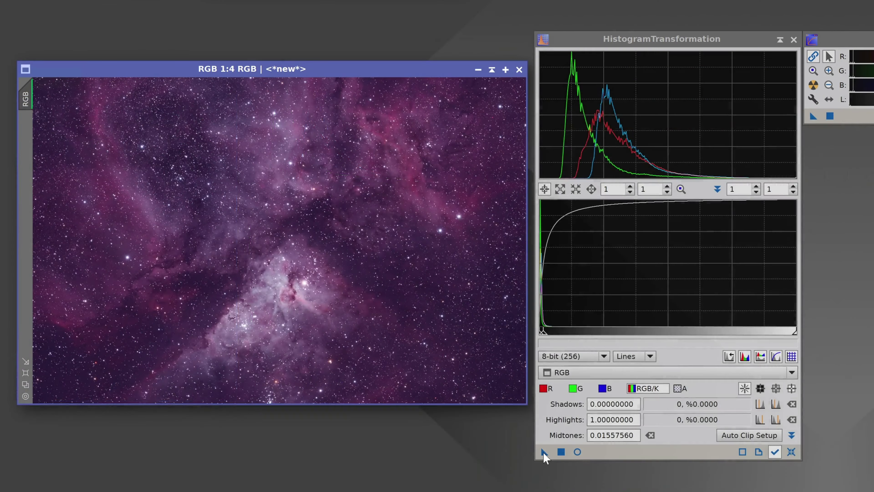
{"action": "left_click", "coordinate": [253, 448]}
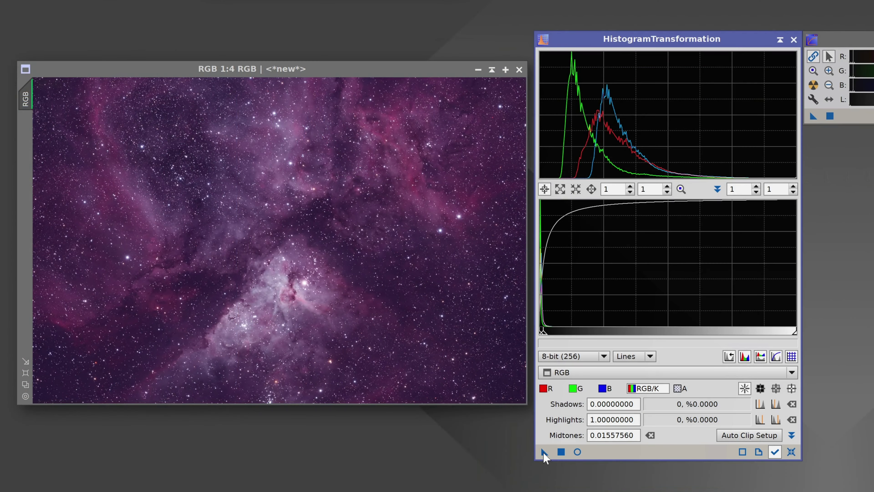
Step: Apply the HistogramTransformation stretch to the RGB image, turning it washed-out pale pink
{"action": "left_click_drag", "start_coordinate": [544, 454], "coordinate": [411, 254]}
{"action": "left_click_drag", "start_coordinate": [339, 243], "coordinate": [587, 434]}
{"action": "left_click", "coordinate": [567, 453]}
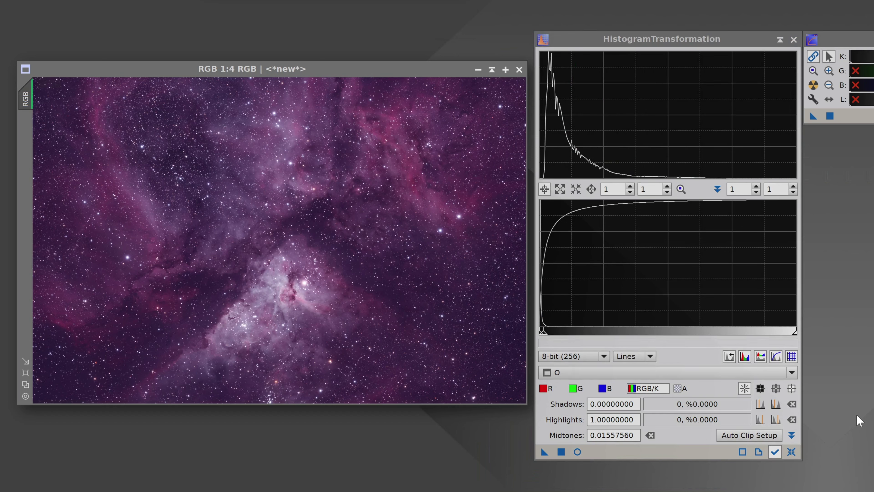
{"action": "left_click", "coordinate": [264, 69]}
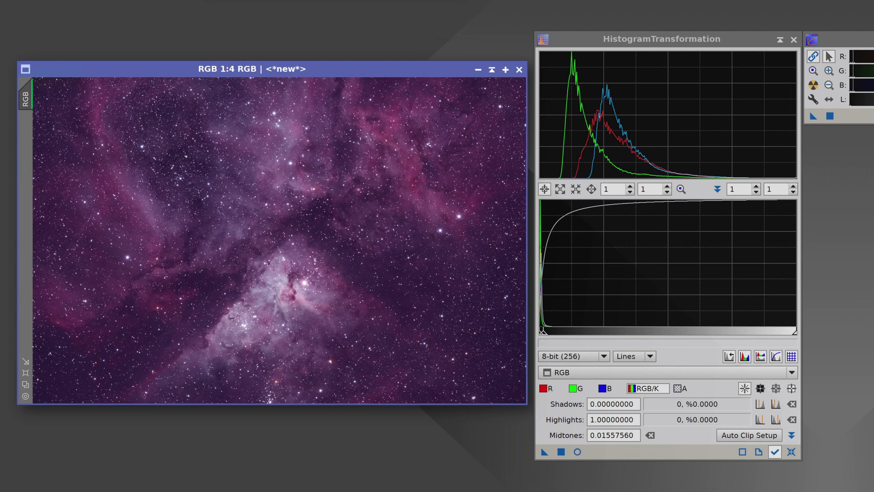
{"action": "left_click_drag", "start_coordinate": [544, 451], "coordinate": [566, 456]}
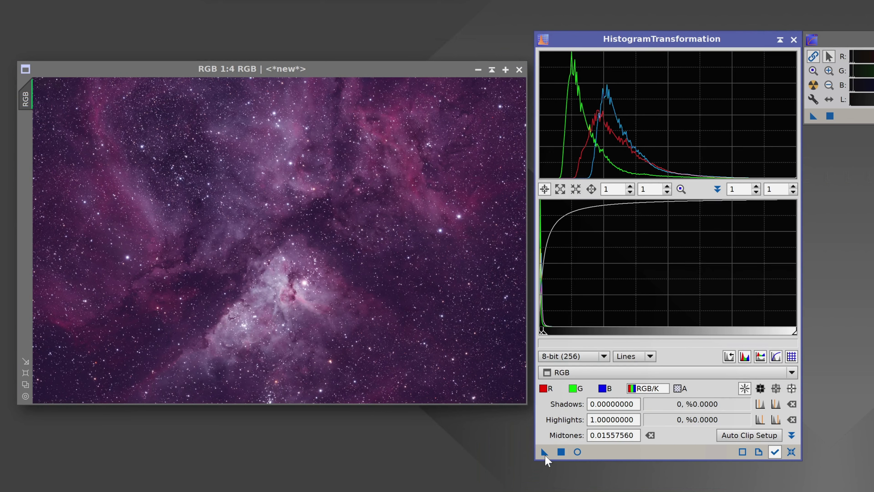
{"action": "left_click_drag", "start_coordinate": [545, 452], "coordinate": [320, 248]}
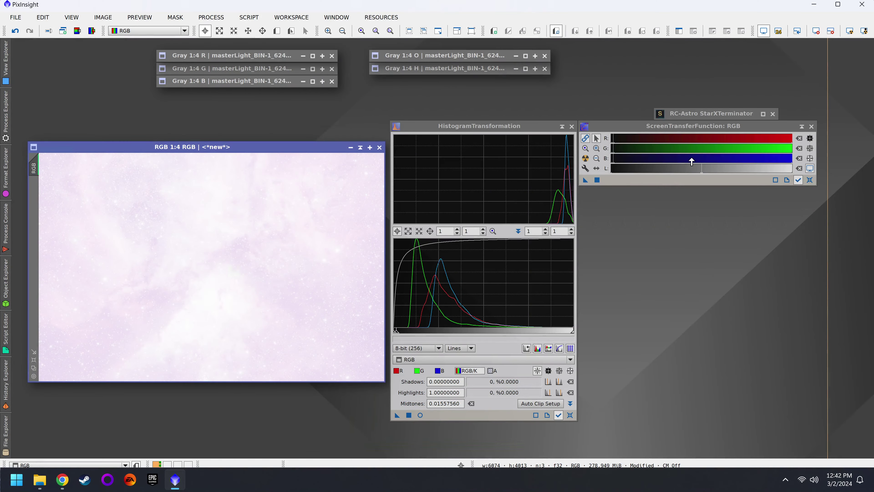
Step: Reset HistogramTransformation to defaults and remove the STF auto-stretch from the image display
{"action": "left_click", "coordinate": [692, 127]}
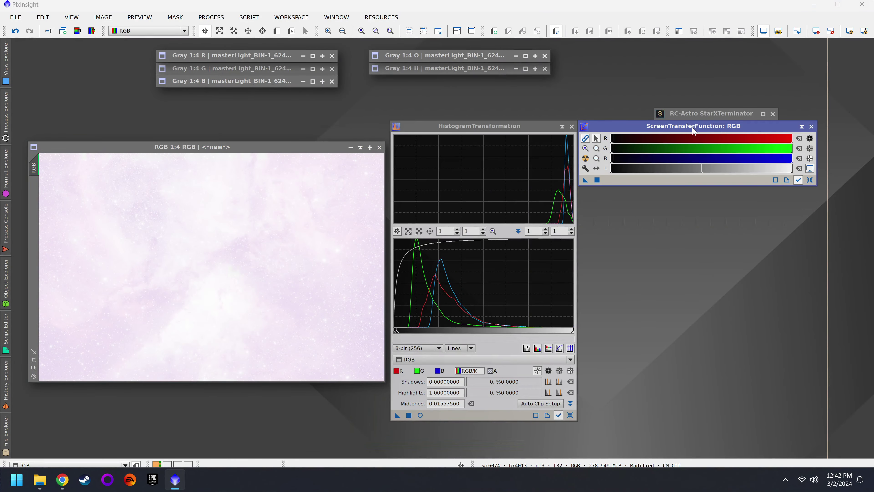
{"action": "left_click", "coordinate": [570, 416]}
{"action": "left_click", "coordinate": [811, 179]}
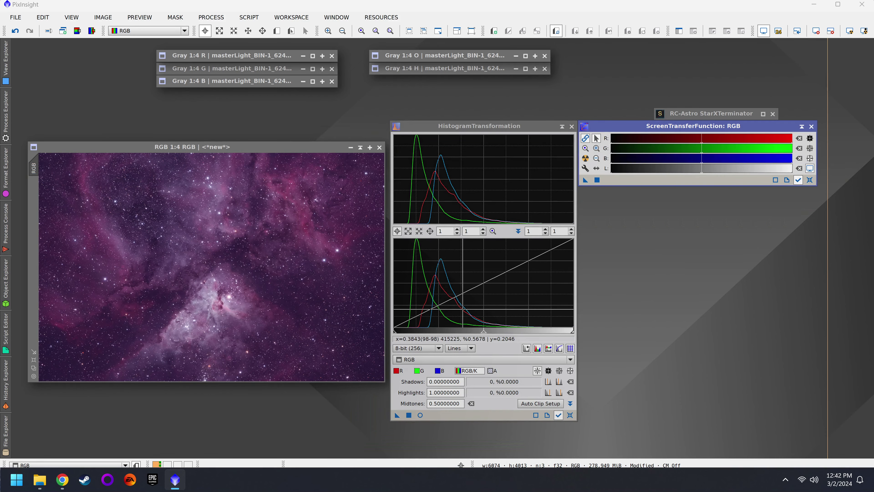
Step: Save the active image as RGB.jpg in JPEG format
{"action": "left_click", "coordinate": [172, 147]}
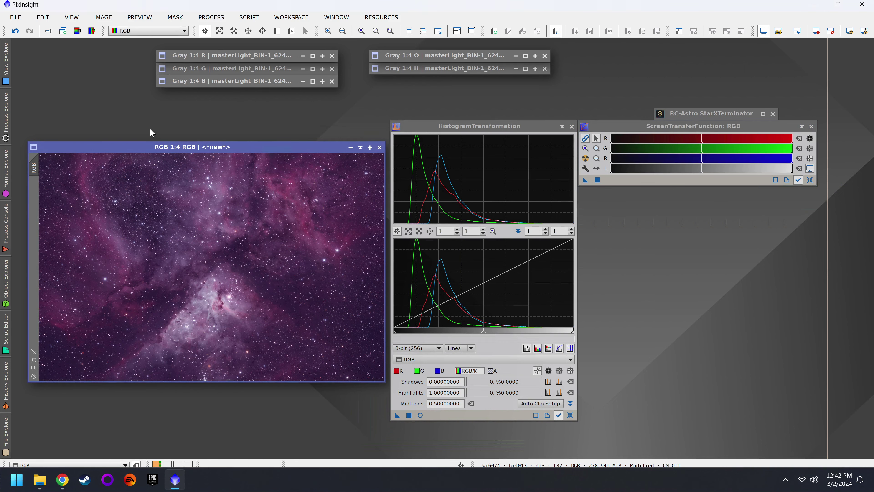
{"action": "left_click", "coordinate": [16, 18]}
{"action": "left_click", "coordinate": [39, 107]}
{"action": "left_click", "coordinate": [455, 307]}
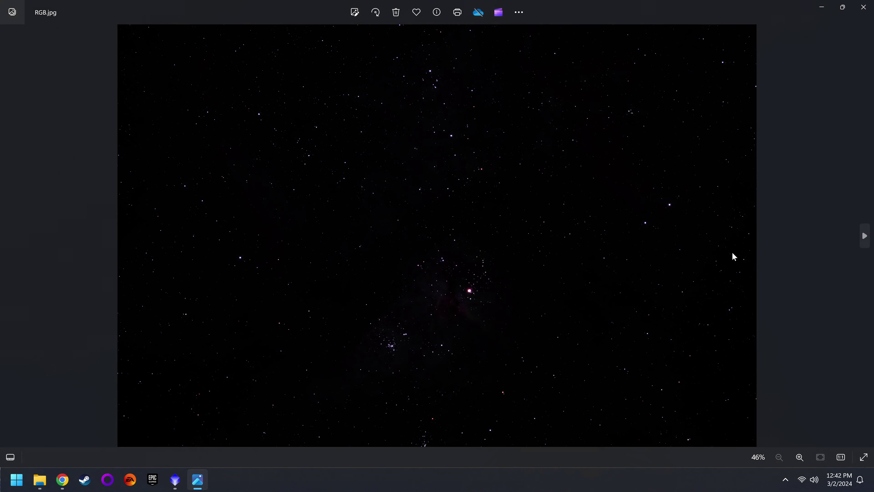
Step: View RGBV2.jpg after the dark RGB.jpg in Photos, then close the viewer
{"action": "left_click", "coordinate": [864, 236]}
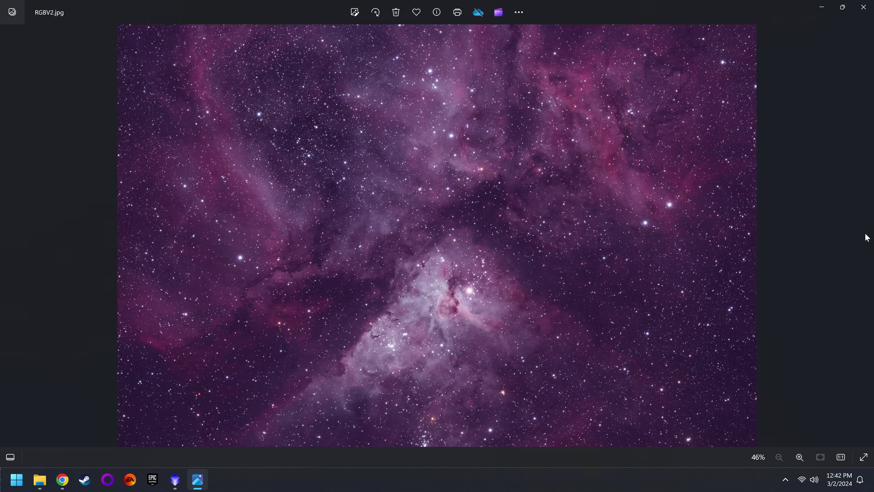
{"action": "left_click", "coordinate": [863, 7]}
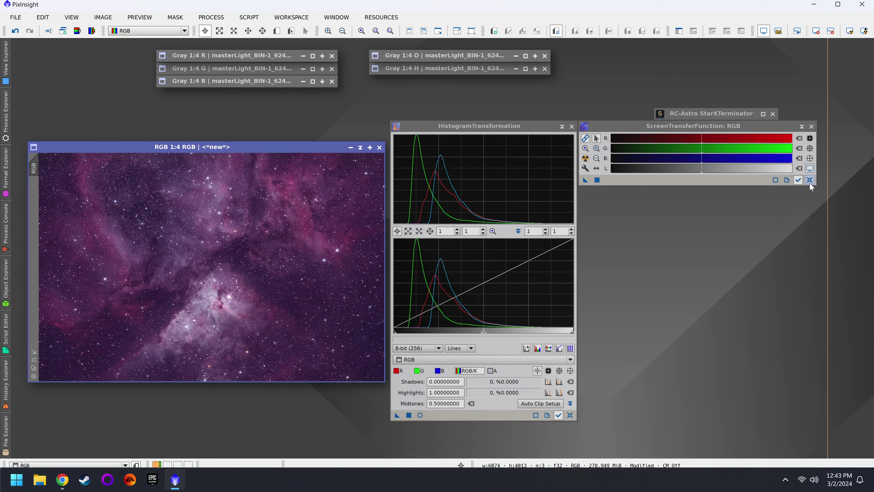
Step: Transfer the STF stretch into HistogramTransformation and apply it to the image
{"action": "left_click", "coordinate": [649, 182]}
{"action": "left_click", "coordinate": [571, 415]}
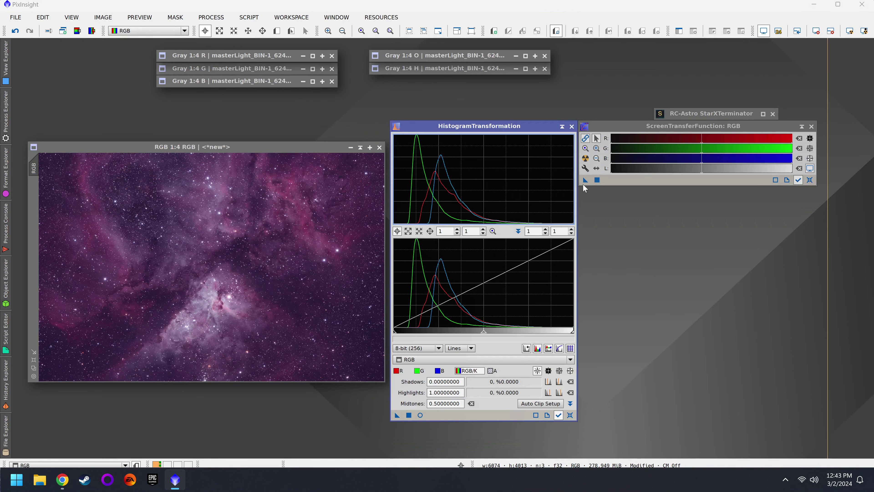
{"action": "left_click_drag", "start_coordinate": [586, 183], "coordinate": [396, 419]}
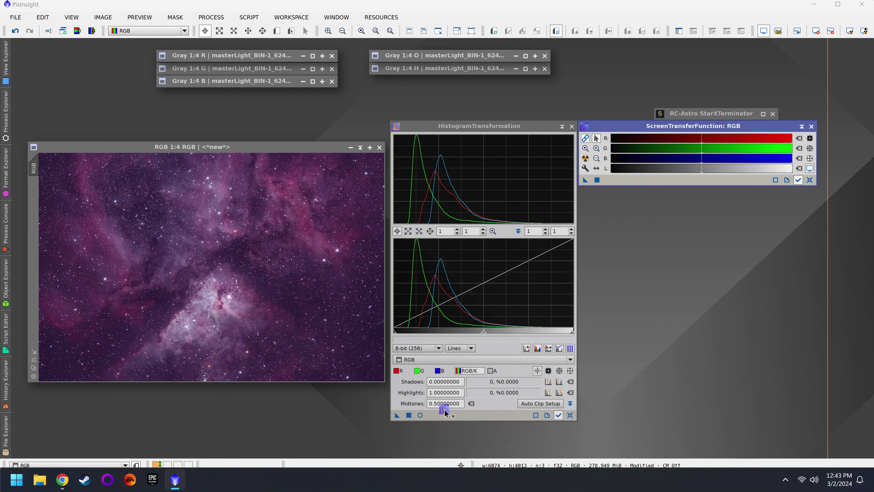
{"action": "left_click", "coordinate": [409, 415]}
{"action": "left_click_drag", "start_coordinate": [585, 180], "coordinate": [447, 416]}
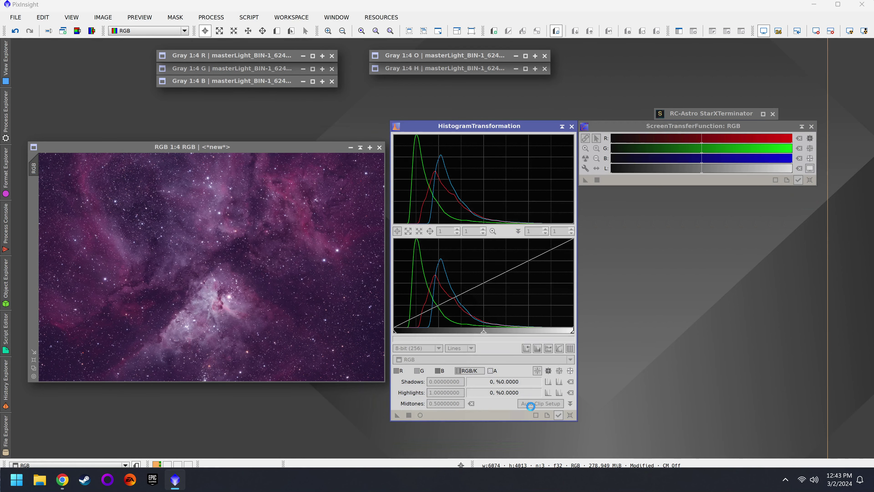
{"action": "left_click", "coordinate": [814, 178]}
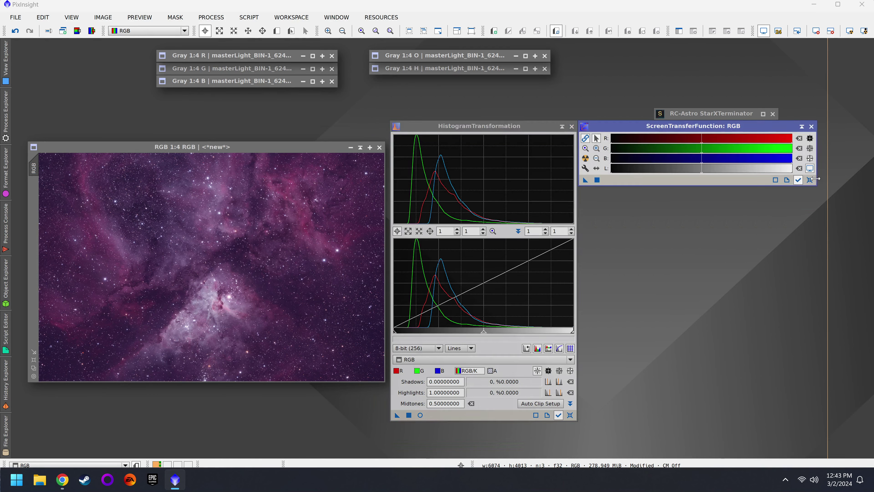
Step: Copy the STF settings to HistogramTransformation again, reset it, and close both tool windows
{"action": "left_click", "coordinate": [281, 144]}
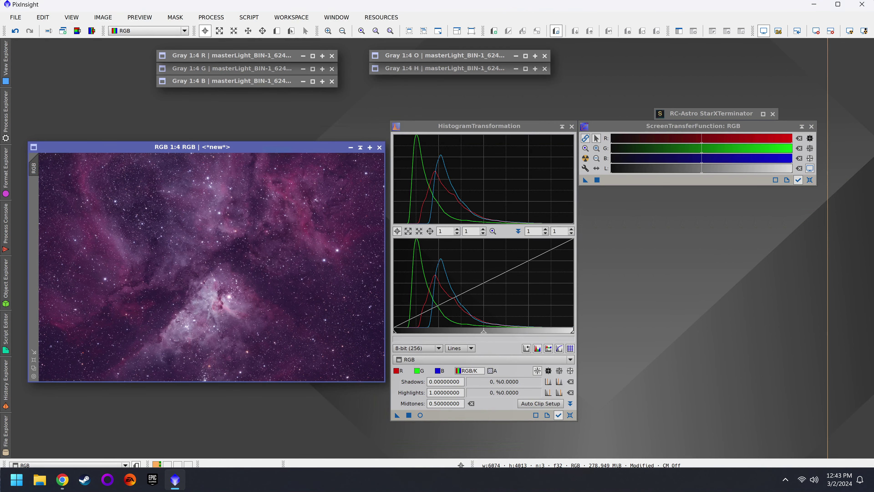
{"action": "left_click", "coordinate": [455, 129]}
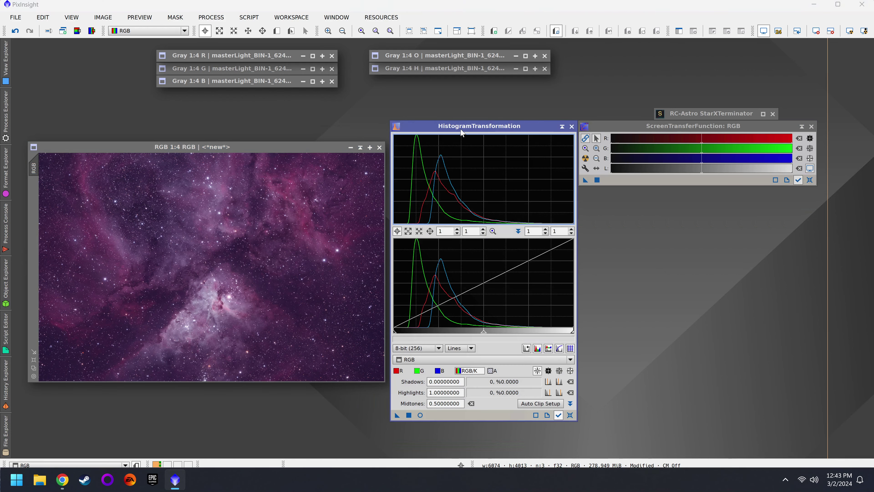
{"action": "left_click", "coordinate": [675, 130]}
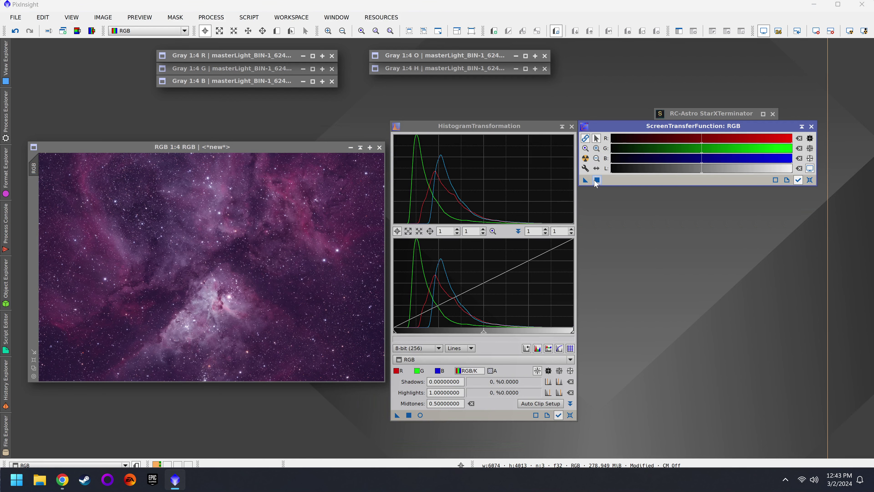
{"action": "left_click_drag", "start_coordinate": [585, 180], "coordinate": [447, 407]}
{"action": "left_click", "coordinate": [571, 415]}
{"action": "left_click", "coordinate": [799, 183]}
{"action": "left_click", "coordinate": [811, 127]}
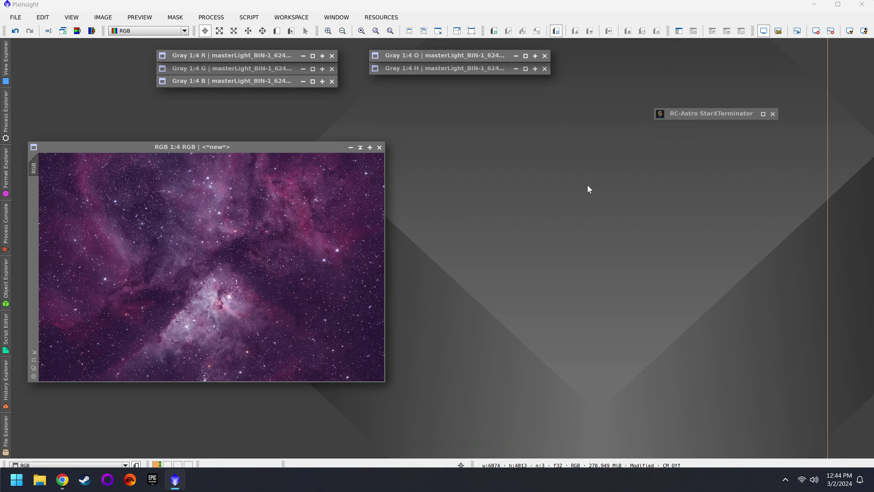